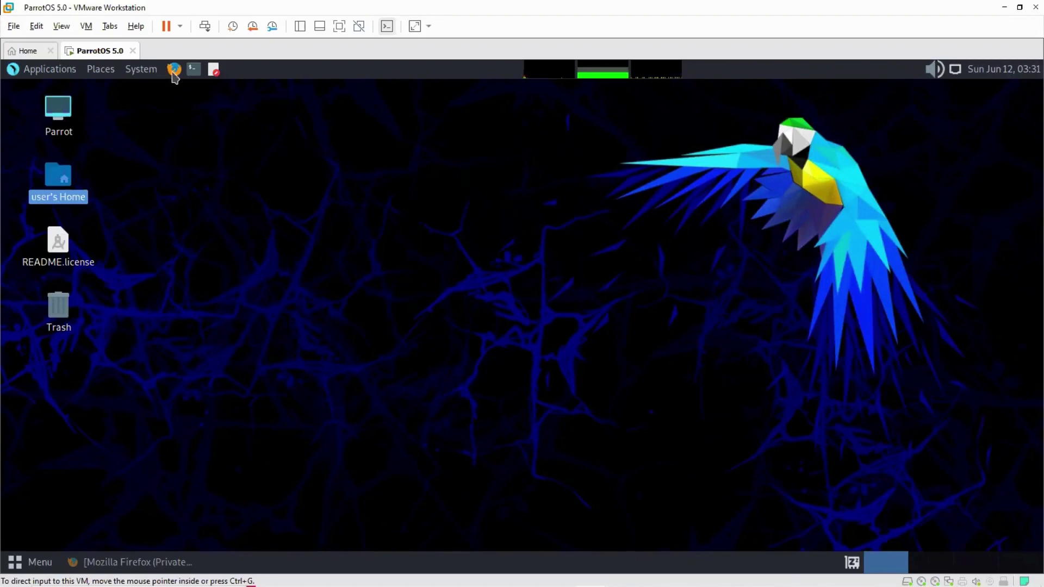
Launch Firefox, close the Parrot Security window and maximize the Private Browsing window
left_click(174, 69)
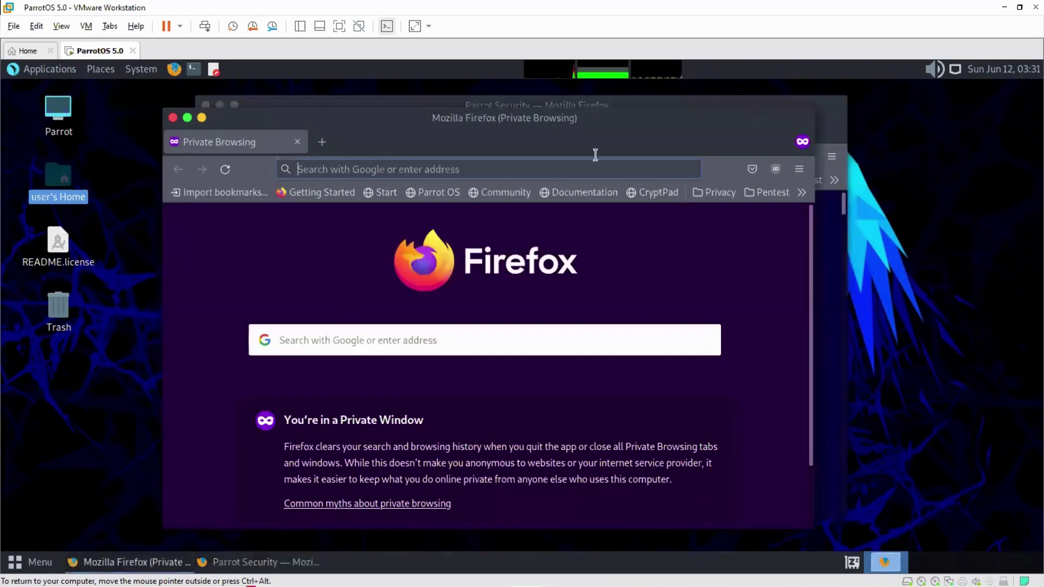
left_click(270, 104)
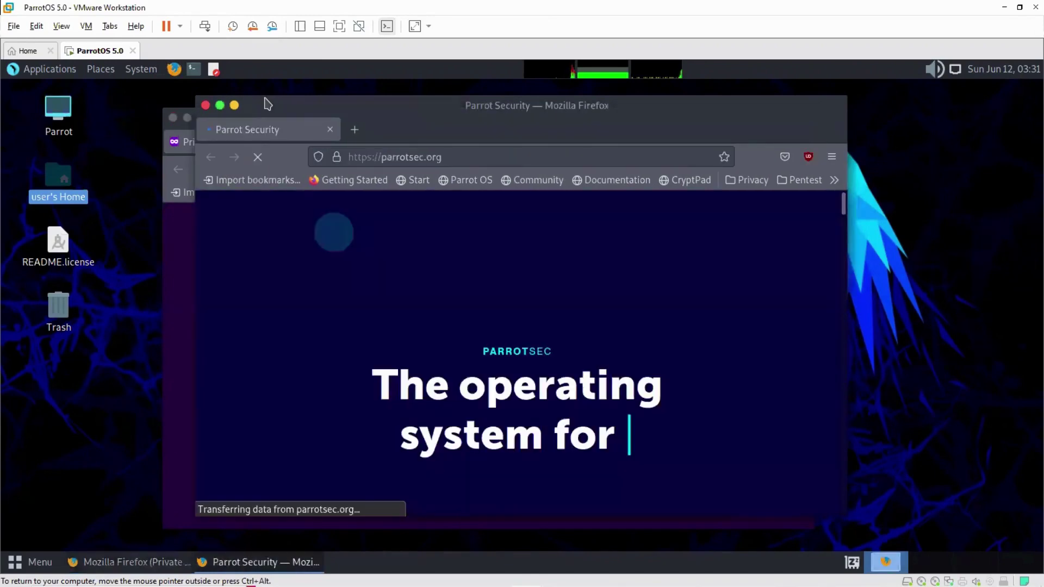
left_click(206, 104)
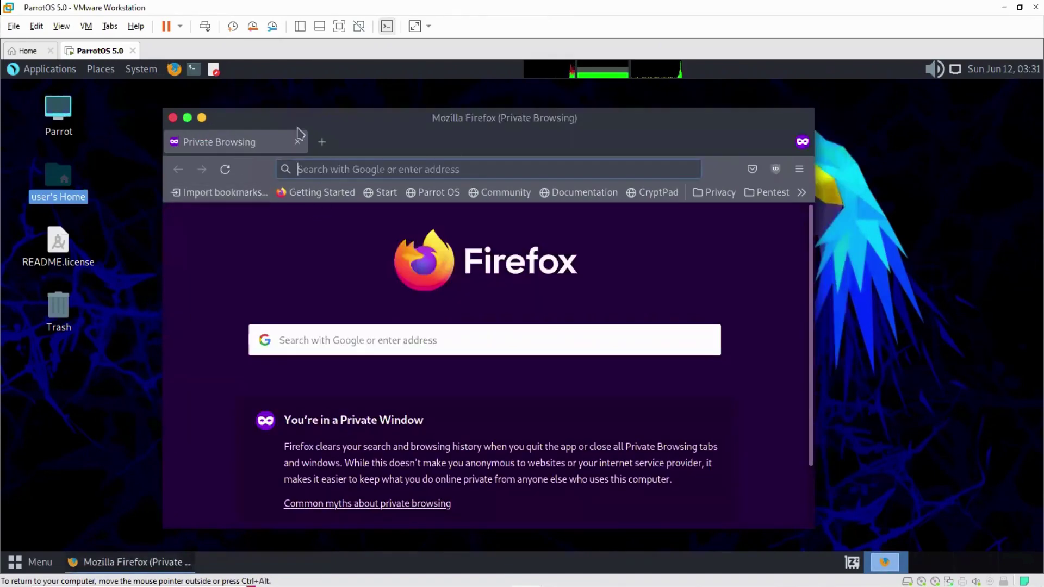
left_click(187, 118)
Google 'protonvpn for linux' and open the 'Download VPN for Linux - Proton VPN' result
left_click(228, 134)
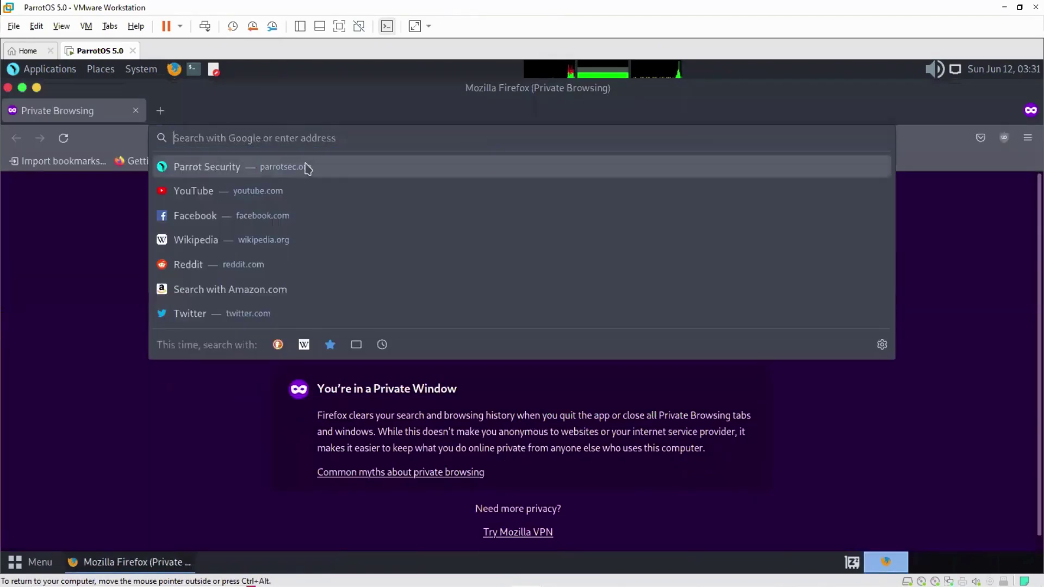
type("proton")
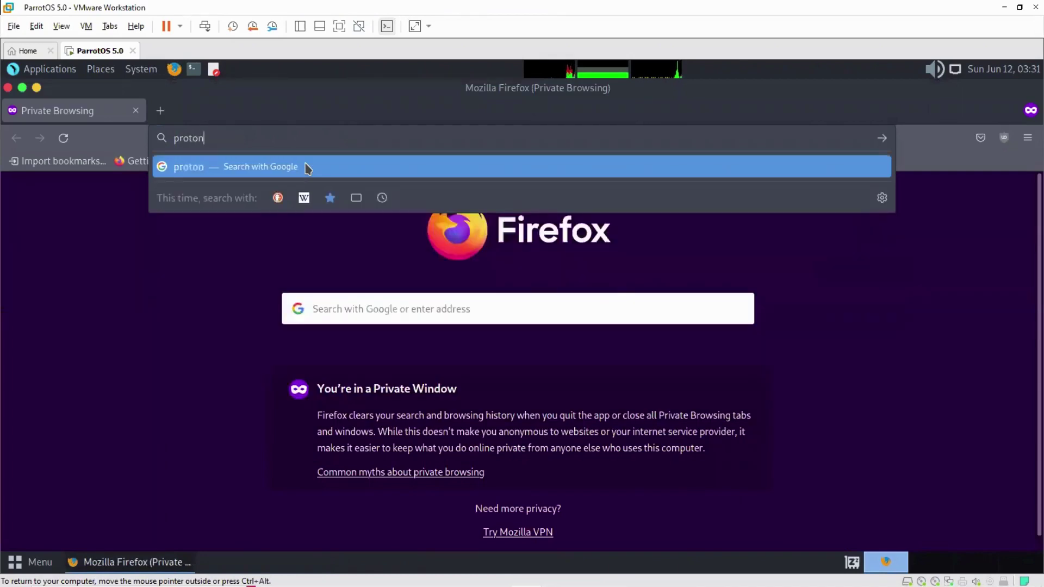
type("vpn for linux")
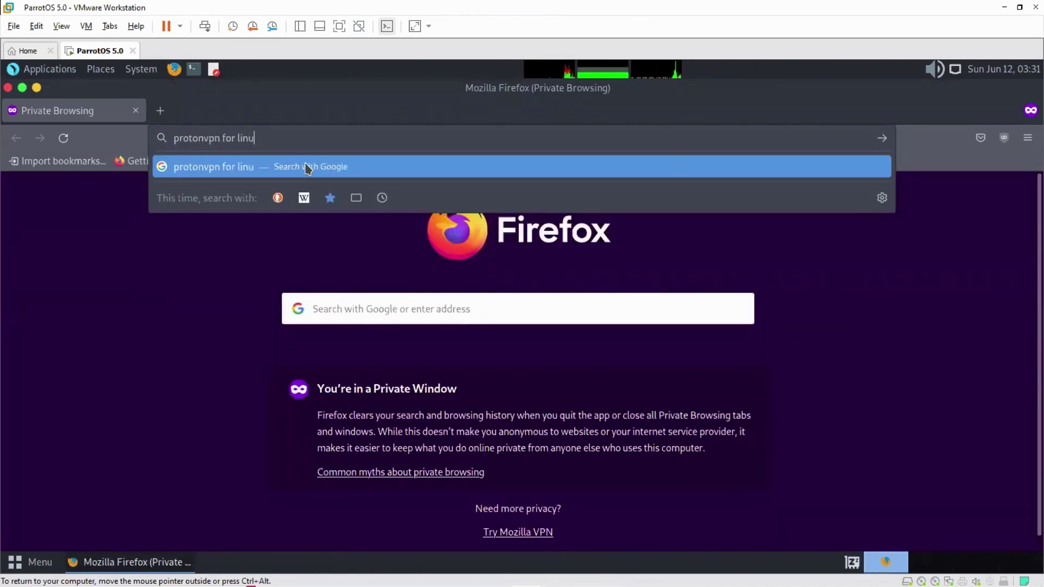
key("Return")
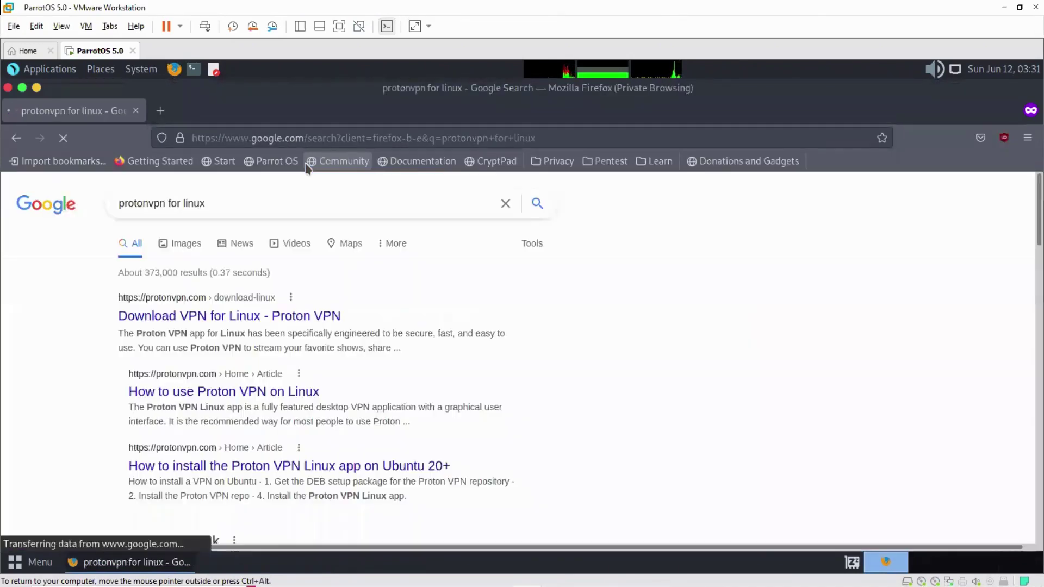
left_click(186, 317)
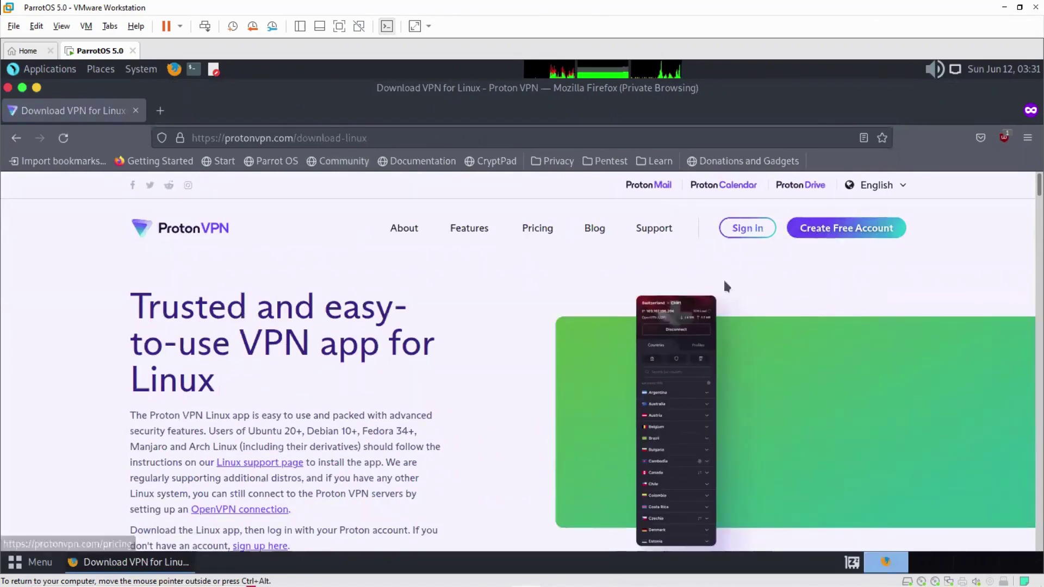
Scroll down the Linux download page and follow the Install Proton VPN link
scroll(341, 376, "down", 2)
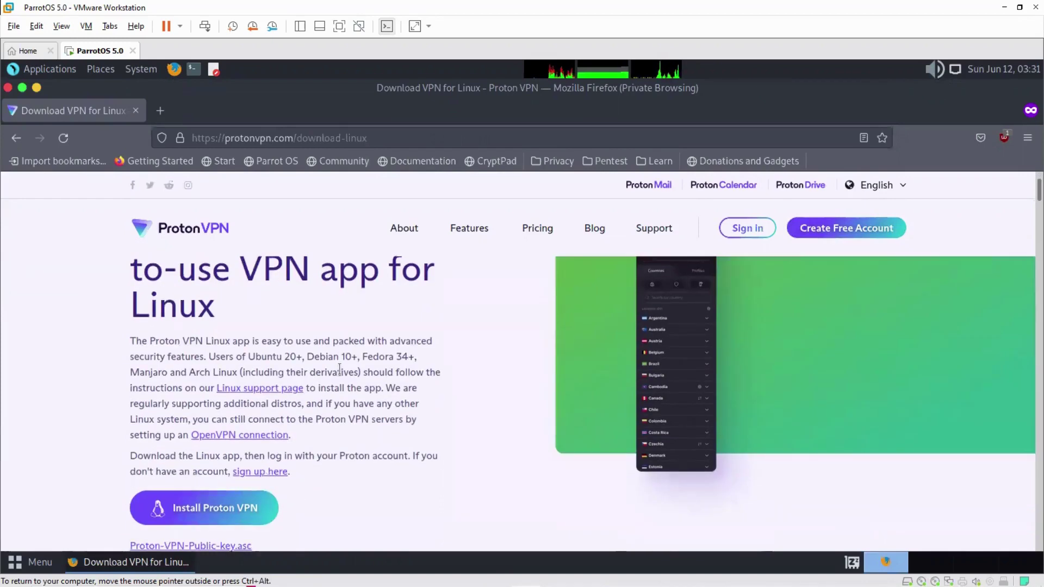
scroll(340, 370, "down", 4)
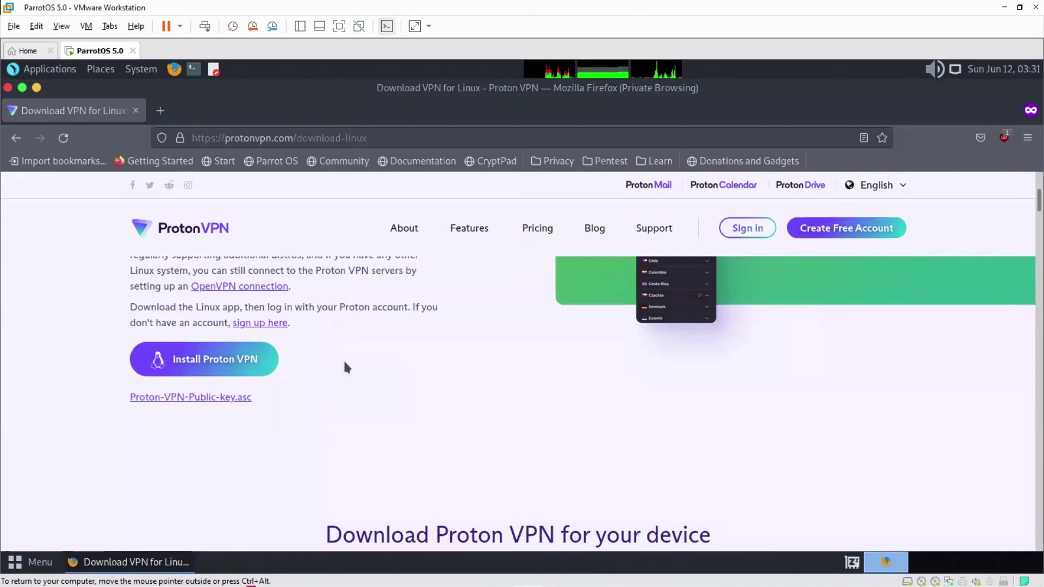
left_click(198, 364)
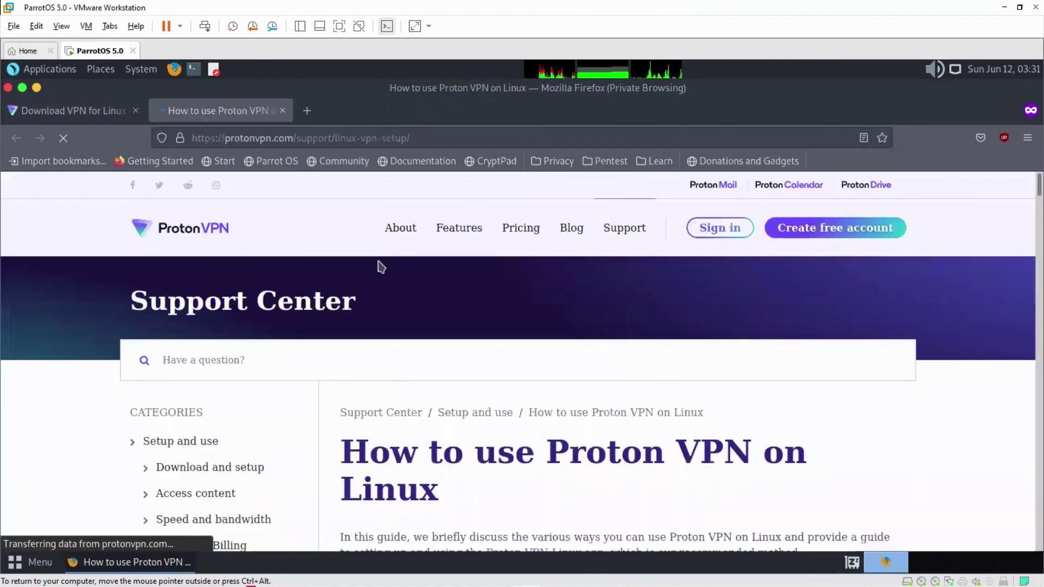
Open the Debian 10+ installation guide from the distro list
scroll(517, 363, "down", 10)
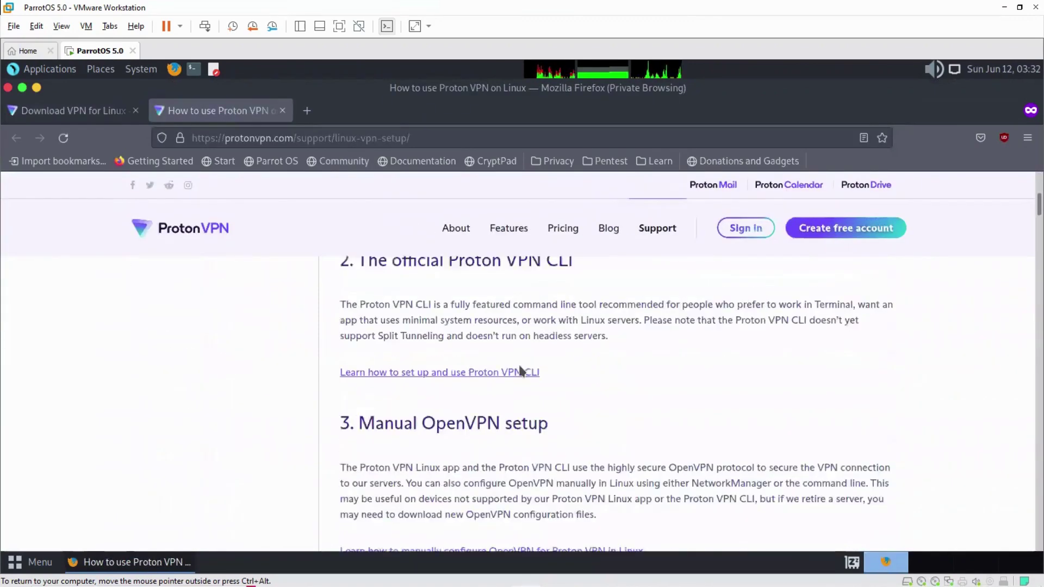
scroll(520, 371, "down", 5)
scroll(446, 368, "up", 3)
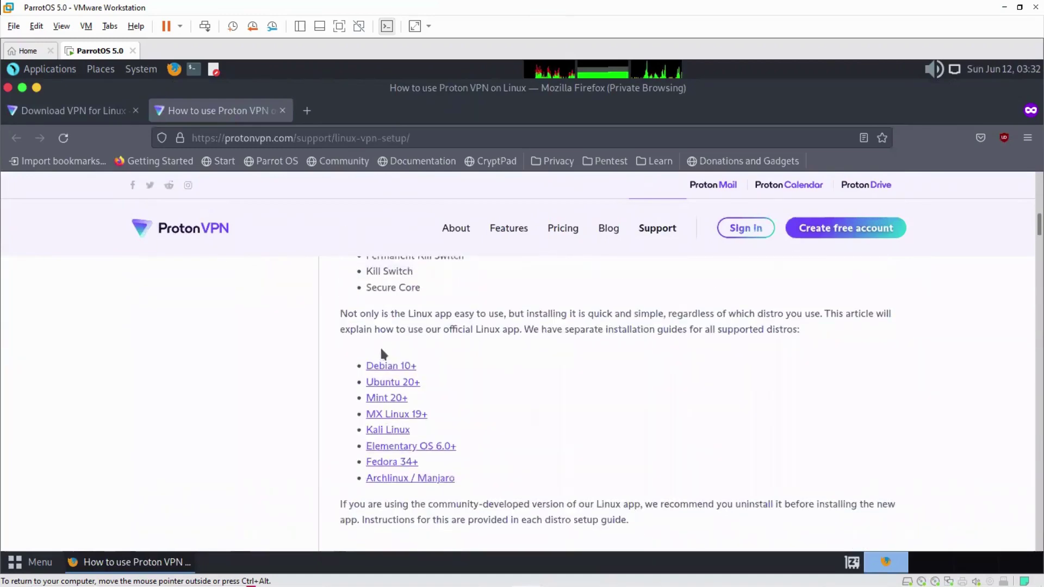
left_click(388, 366)
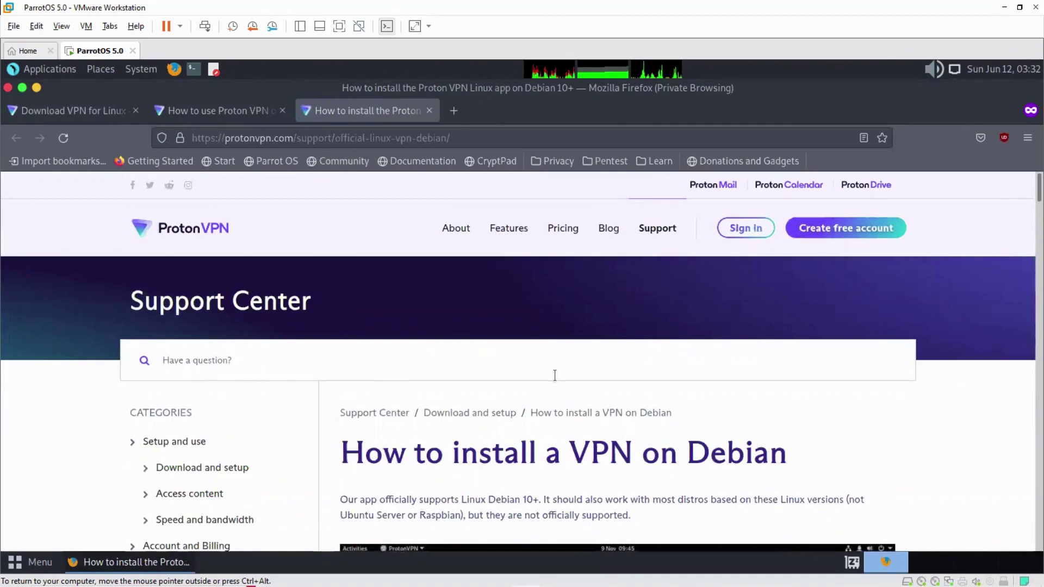
Scroll the Debian guide down to step 1's DEB package download link
scroll(717, 446, "down", 2)
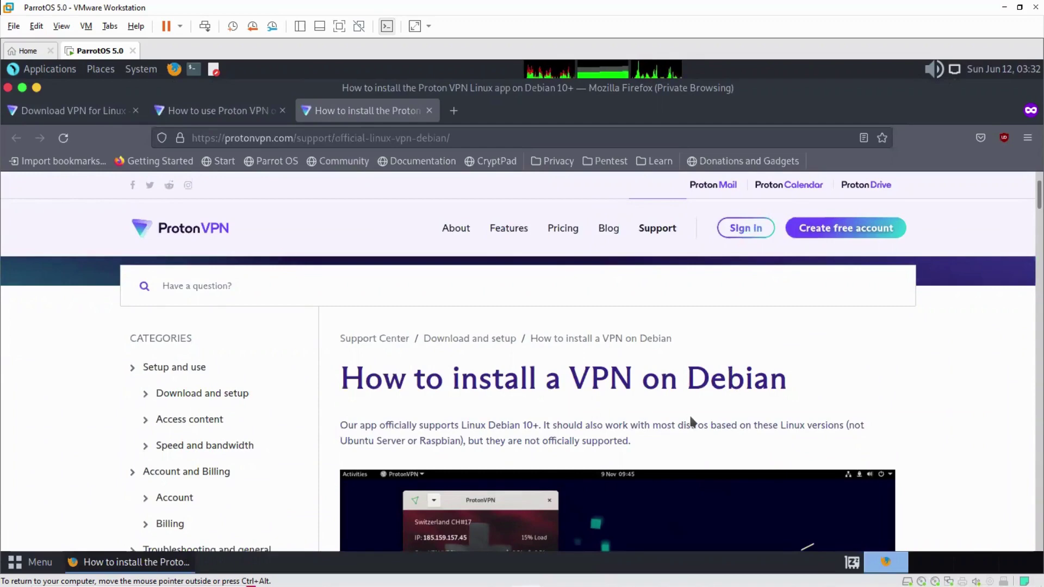
scroll(731, 374, "down", 4)
scroll(687, 419, "up", 3)
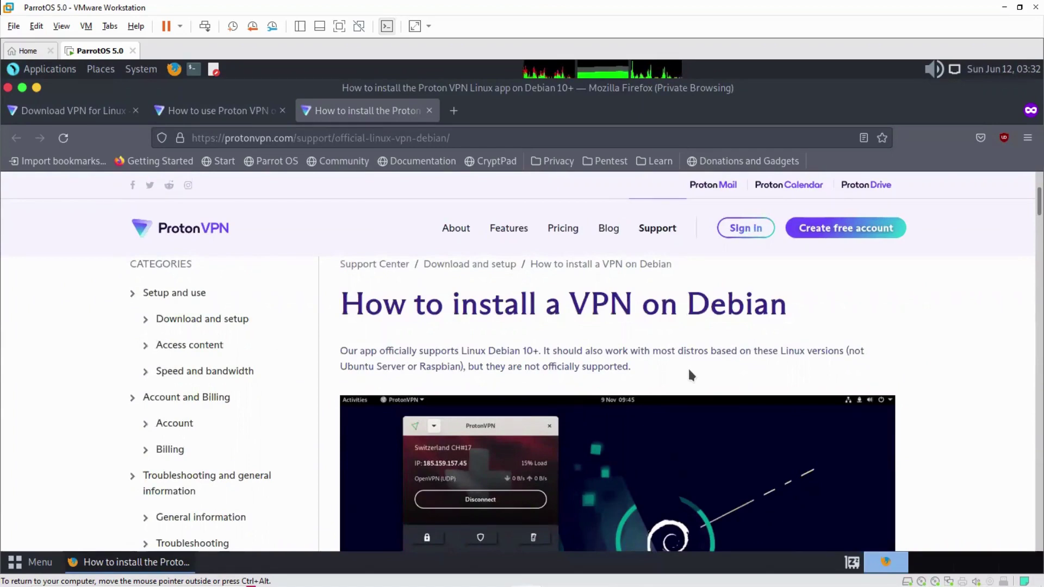
scroll(689, 372, "down", 3)
scroll(689, 372, "down", 7)
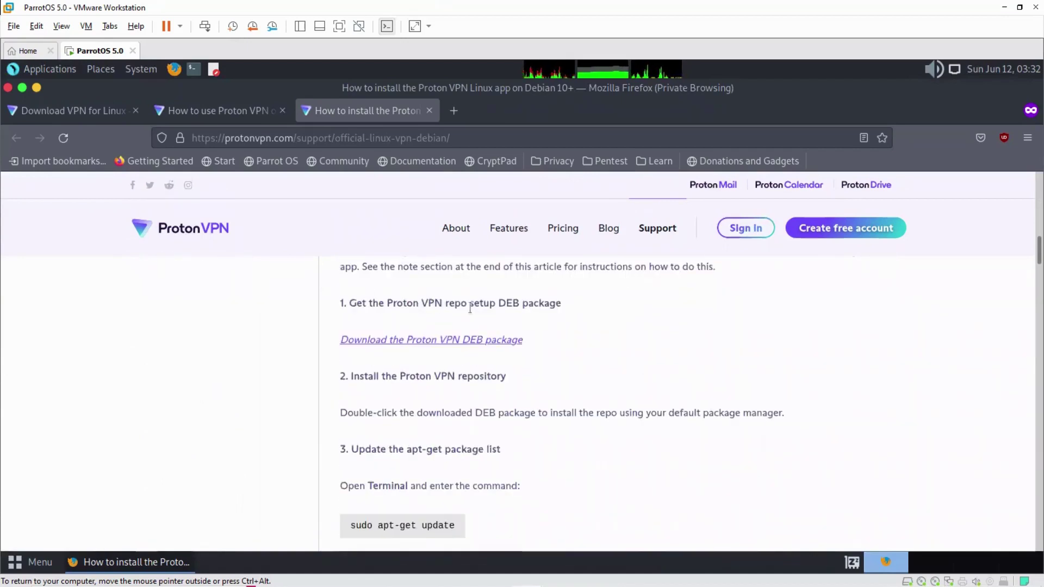
Save protonvpn-stable-release_1.0.1-1_all.deb and open its containing Downloads folder
left_click(450, 341)
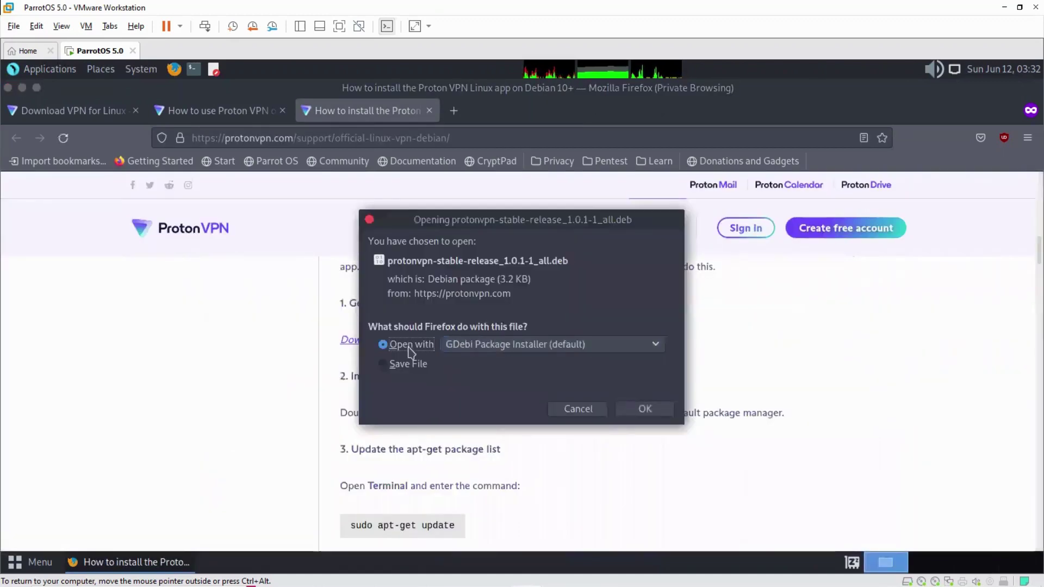
left_click(408, 365)
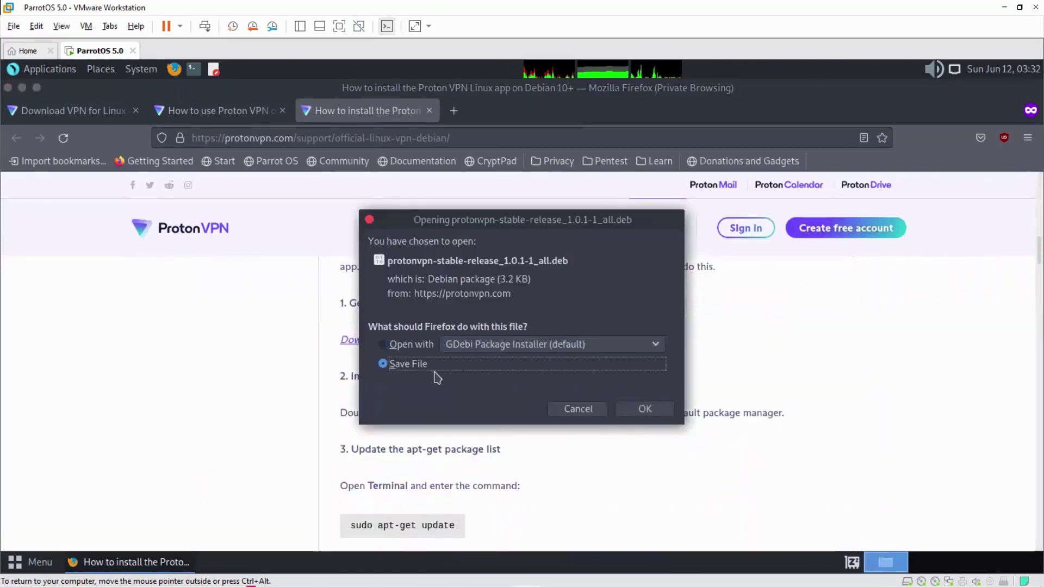
left_click(643, 408)
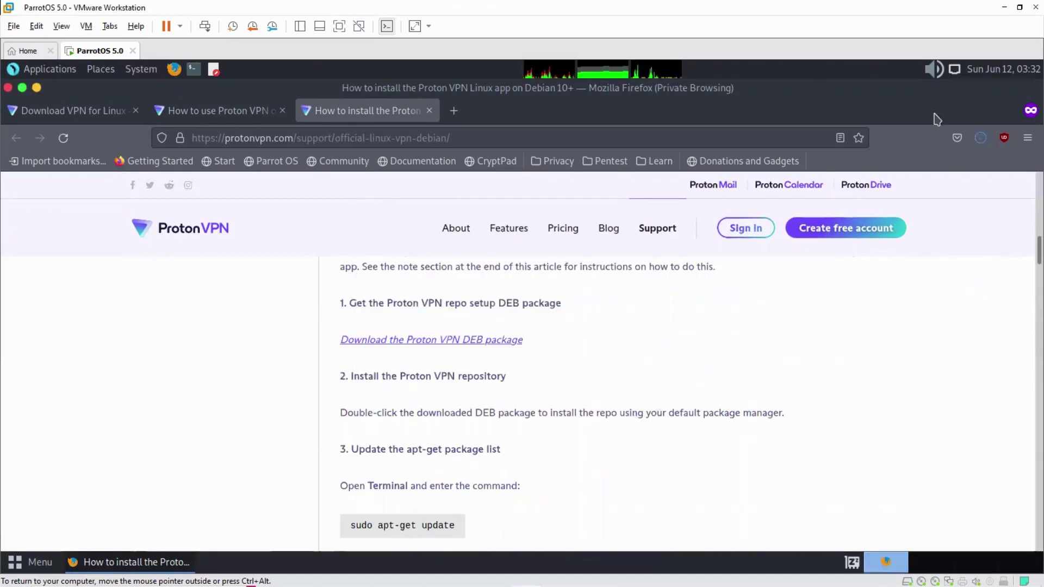
left_click(982, 140)
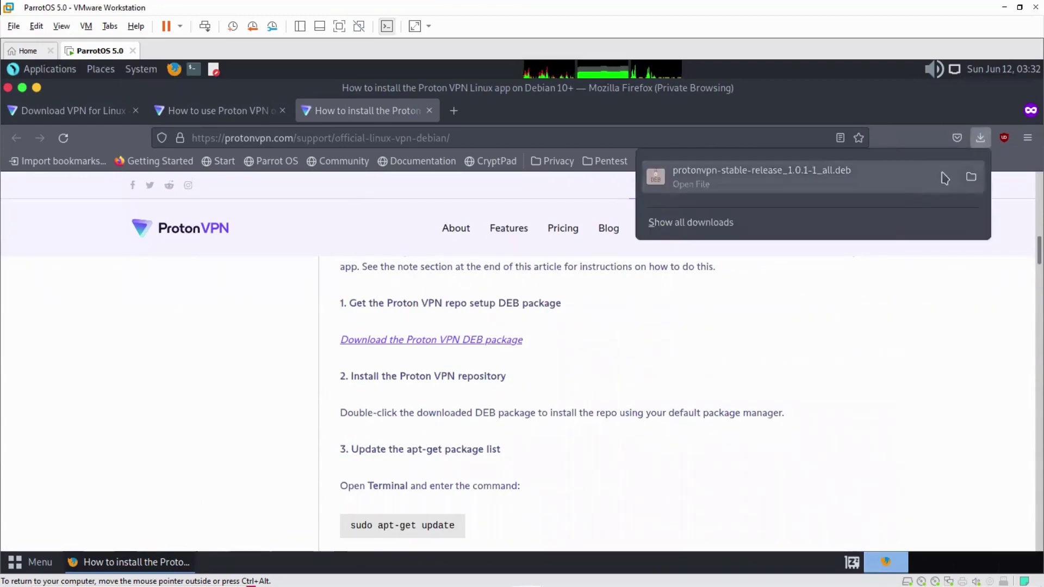
left_click(971, 180)
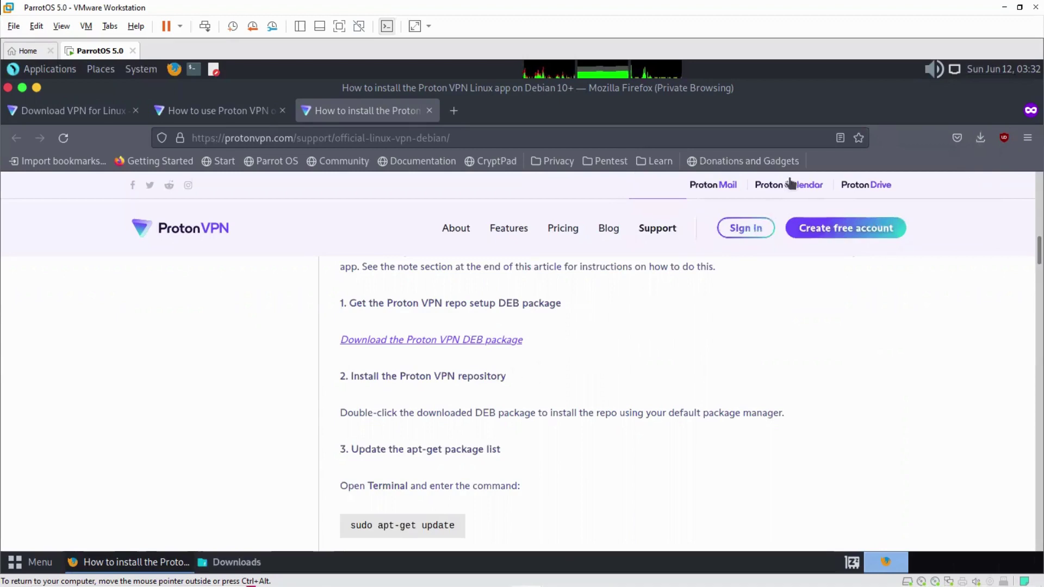
Move Firefox aside and open the .deb from the Downloads folder in the Package Installer
left_click(37, 89)
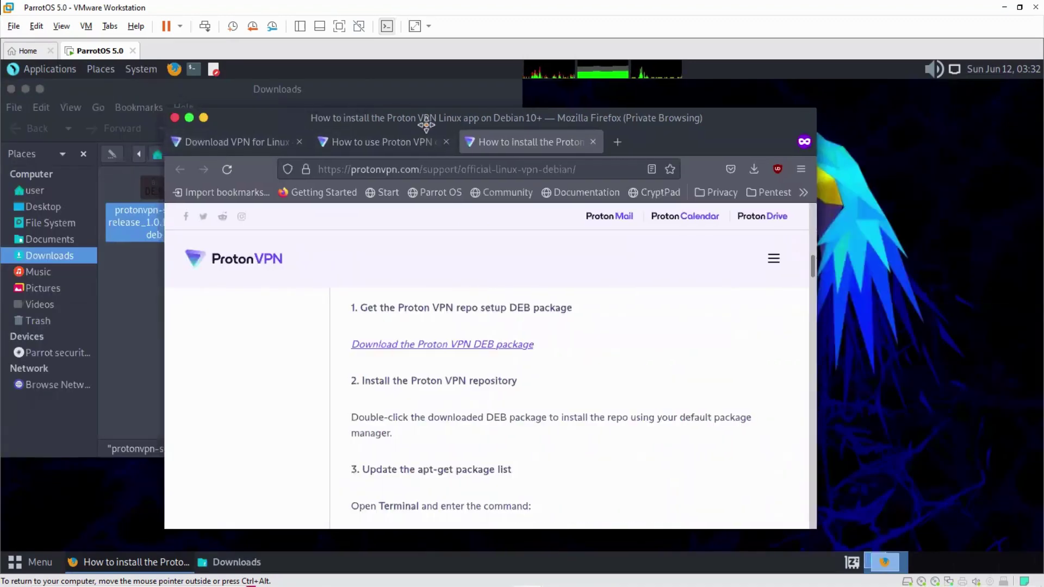
left_click_drag(340, 133, 520, 145)
scroll(609, 378, "down", 2)
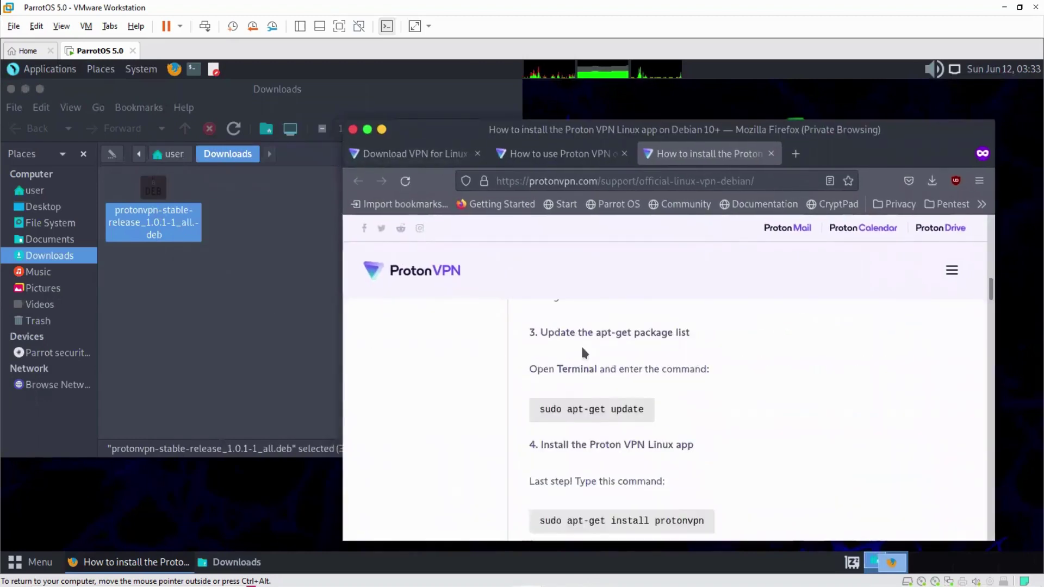
scroll(581, 344, "up", 1)
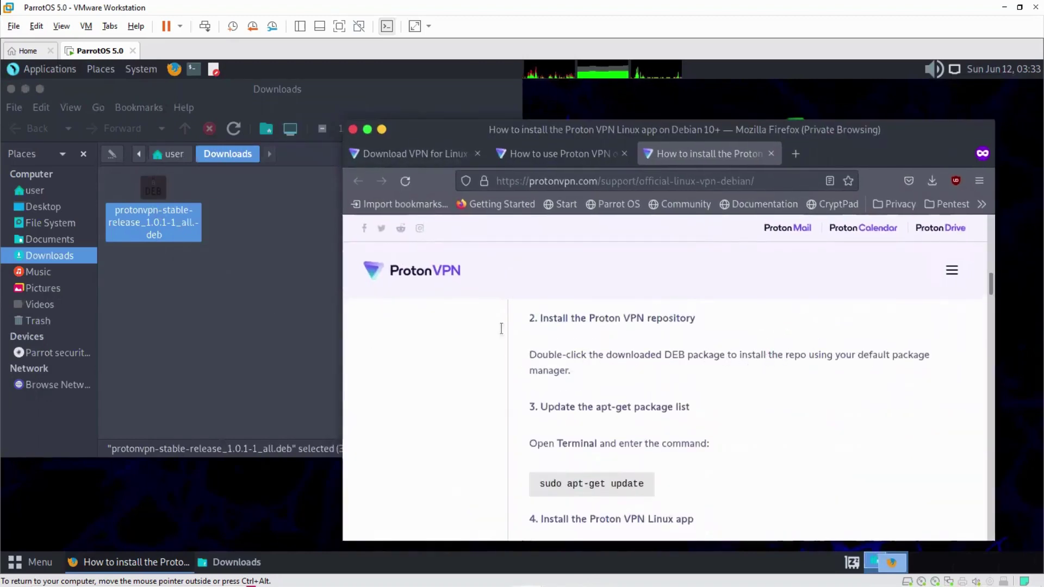
double_click(153, 188)
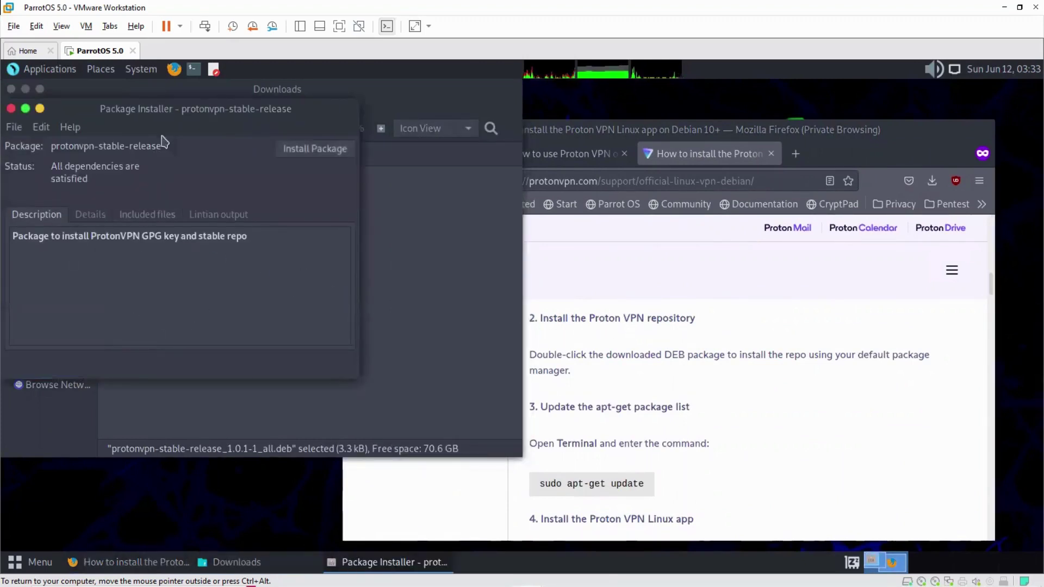
Install the protonvpn-stable-release package, authenticating with the admin password, then close the finished notice
left_click_drag(170, 115, 231, 128)
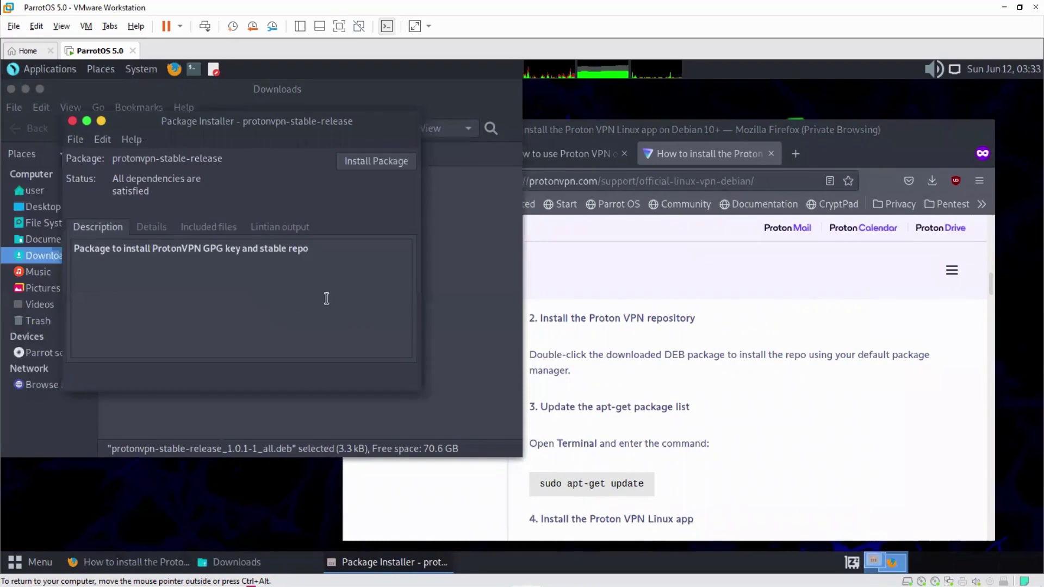
left_click(376, 161)
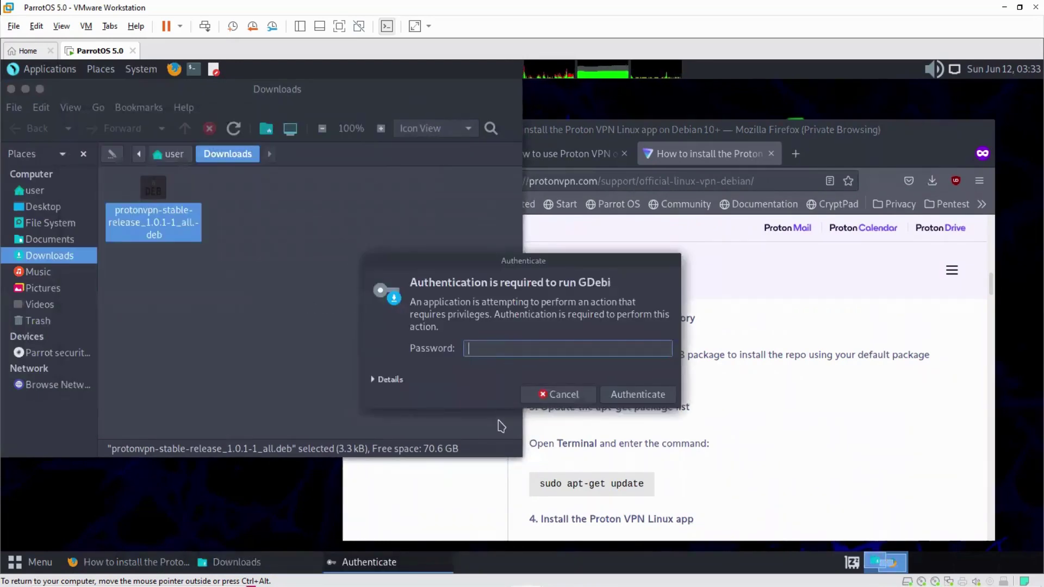
type("••")
key("Return")
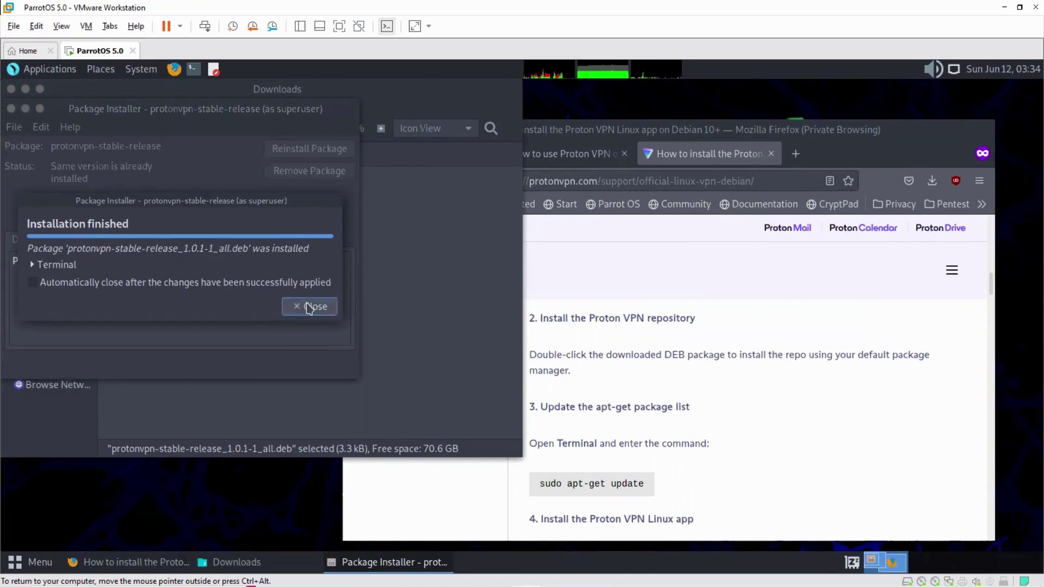
left_click(307, 306)
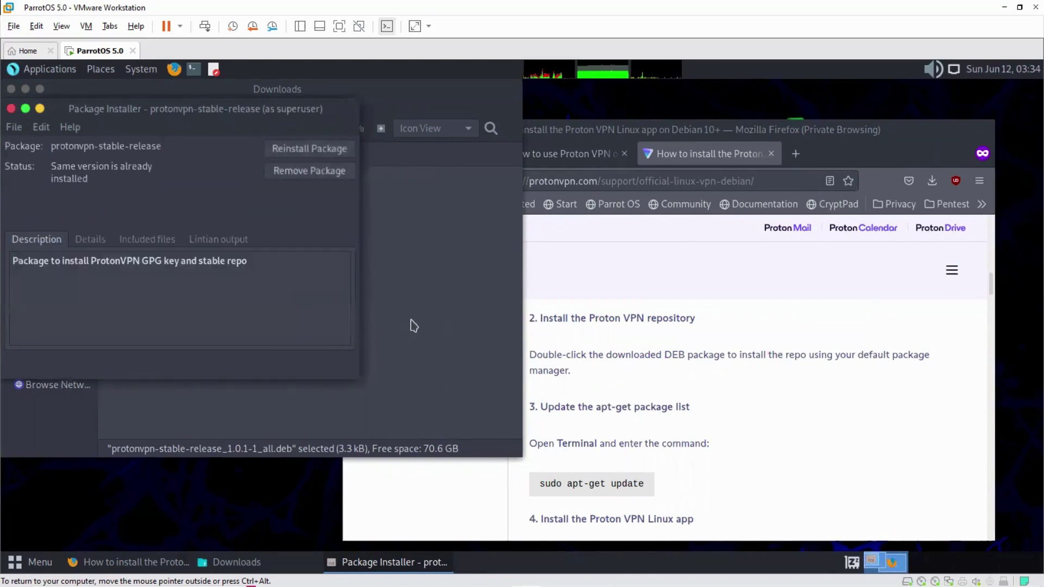
Close the Package Installer, scroll the guide to step 4 and minimize the Downloads window
left_click(10, 109)
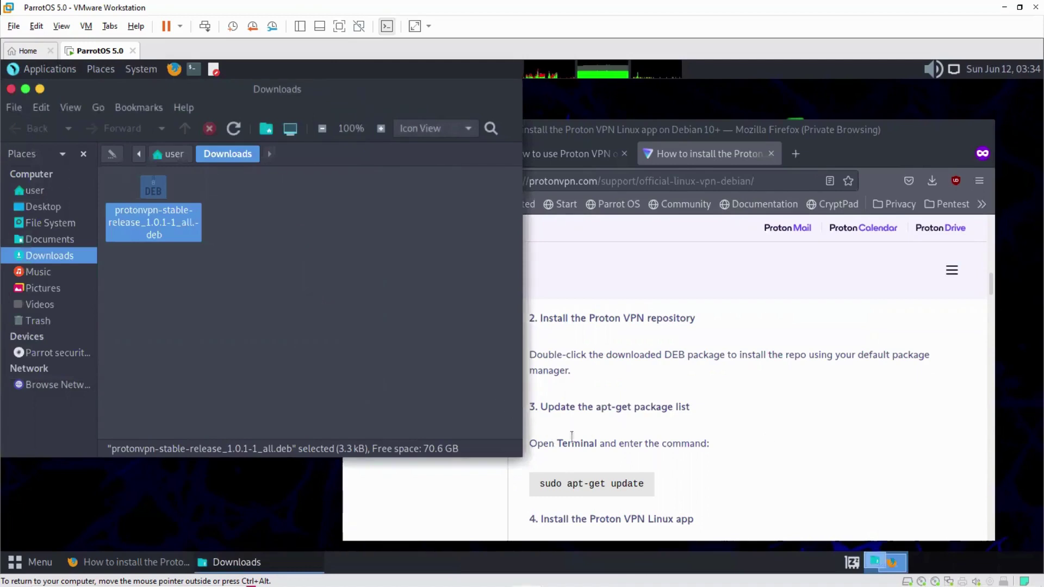
scroll(631, 427, "down", 2)
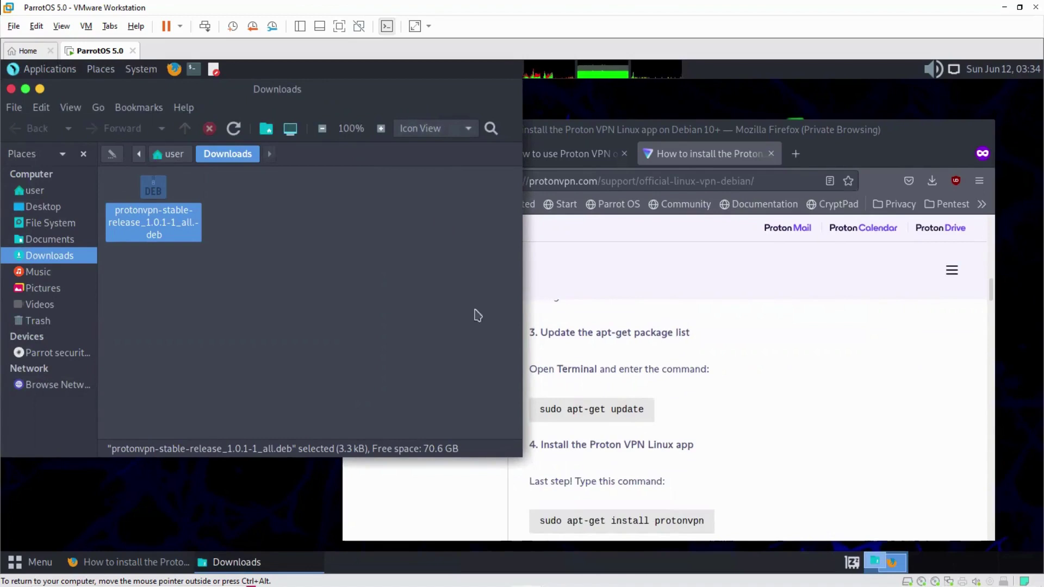
left_click(39, 89)
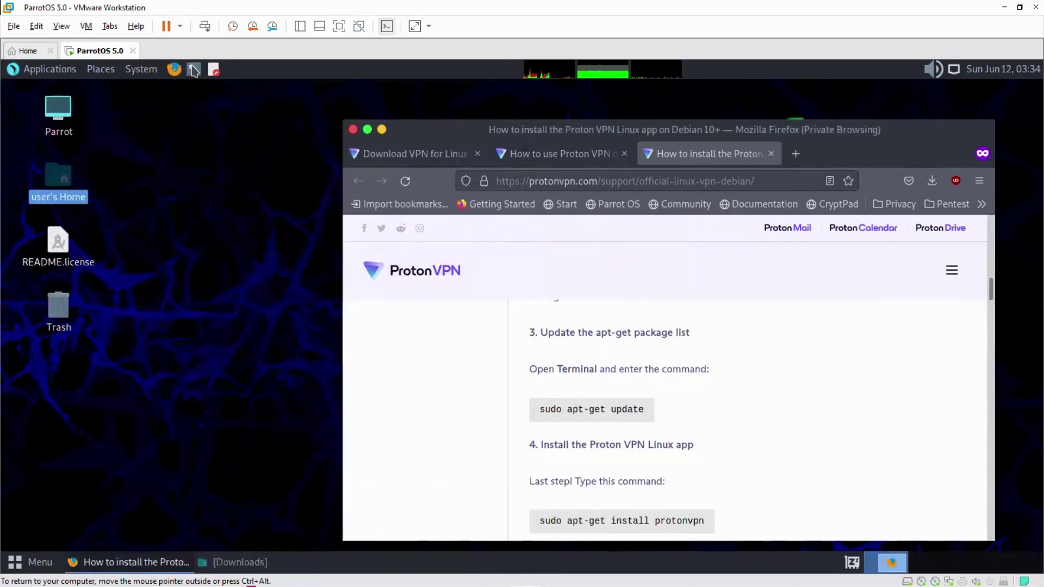
Open a terminal, arrange it beside Firefox and enlarge its font with Ctrl++
left_click(193, 68)
left_click_drag(218, 103, 267, 158)
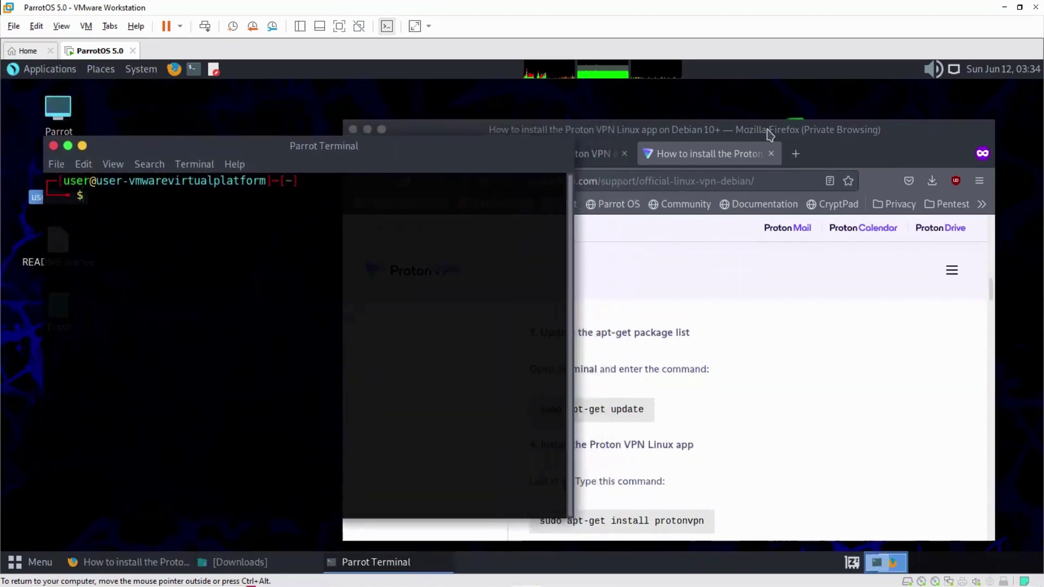
left_click_drag(756, 129, 853, 123)
left_click(381, 153)
left_click_drag(380, 154, 416, 144)
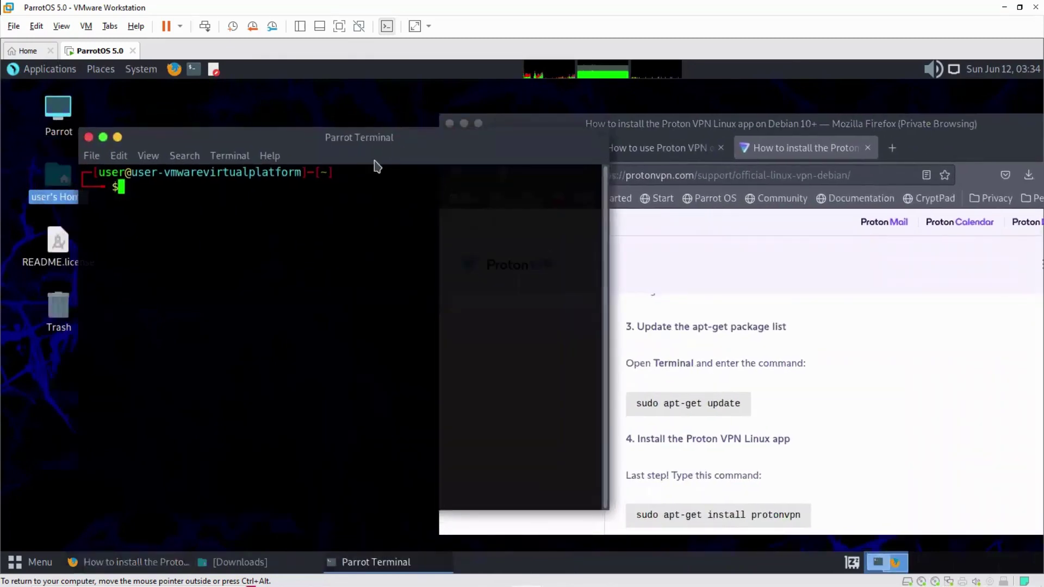
key("ctrl+plus")
key("ctrl+plus")
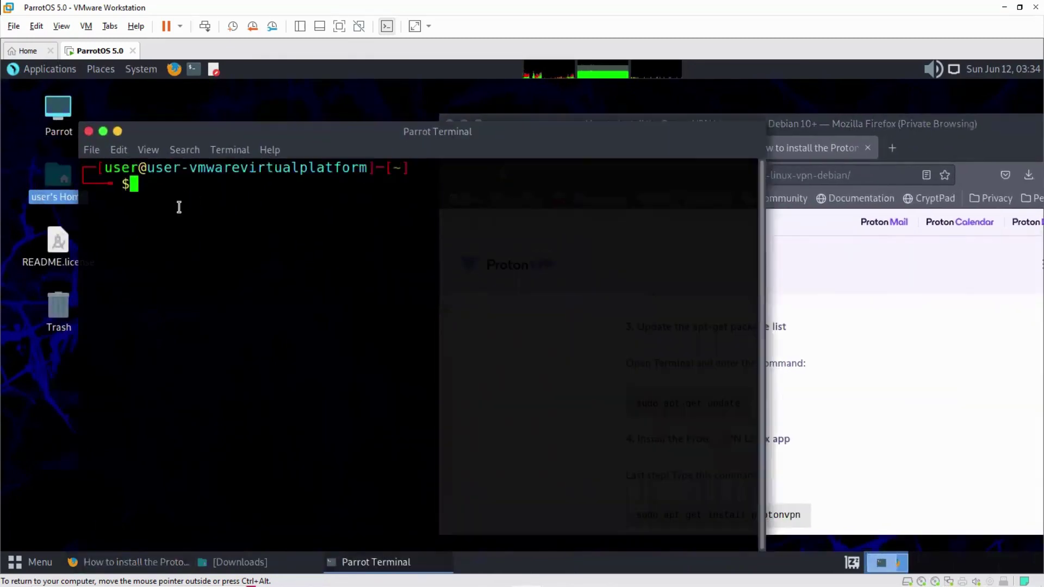
left_click_drag(245, 101, 190, 126)
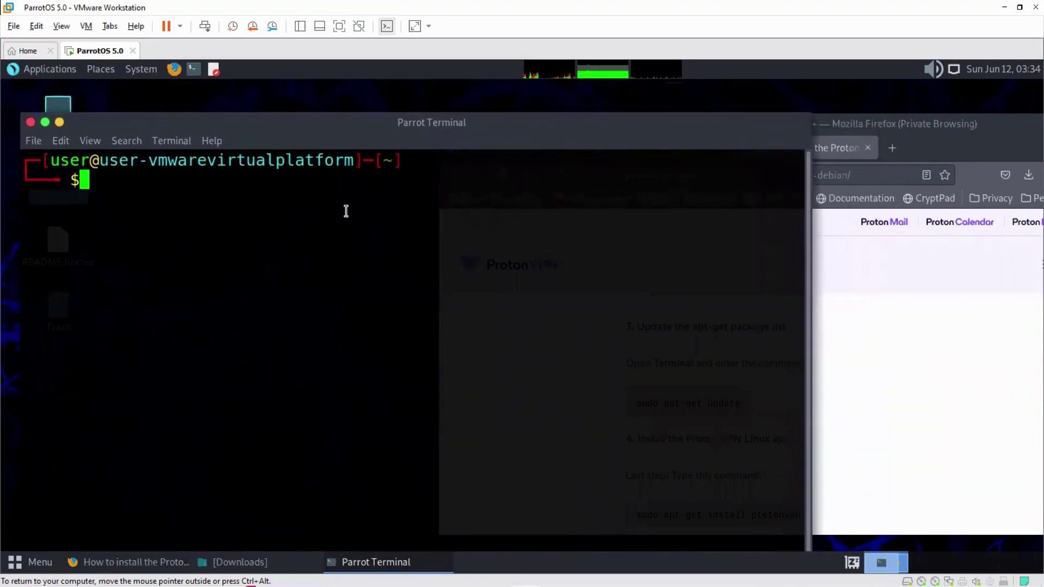
Run 'sudo apt-get update', entering the sudo password
type("sudp")
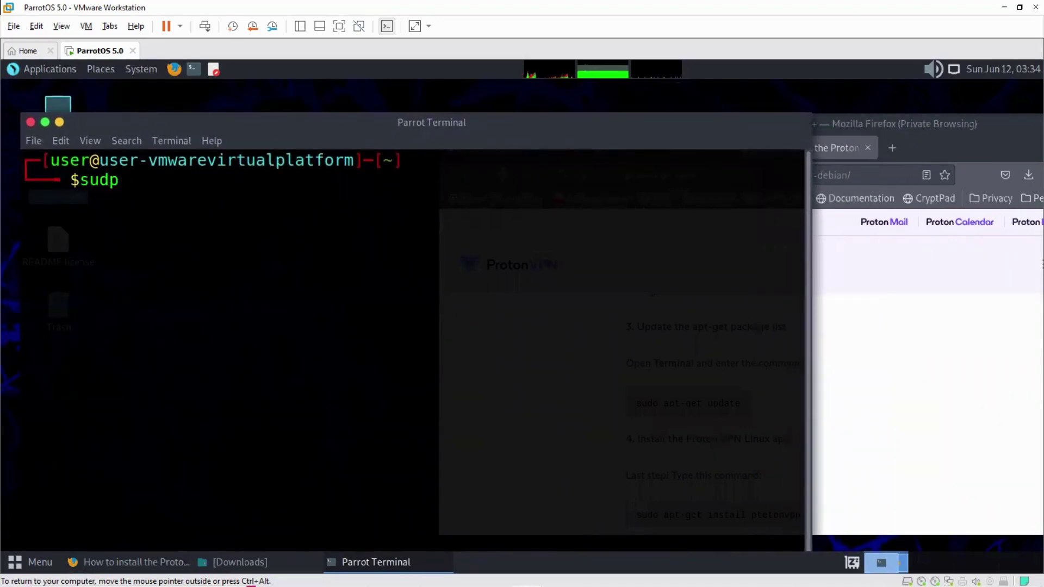
key("BackSpace")
type("o apt")
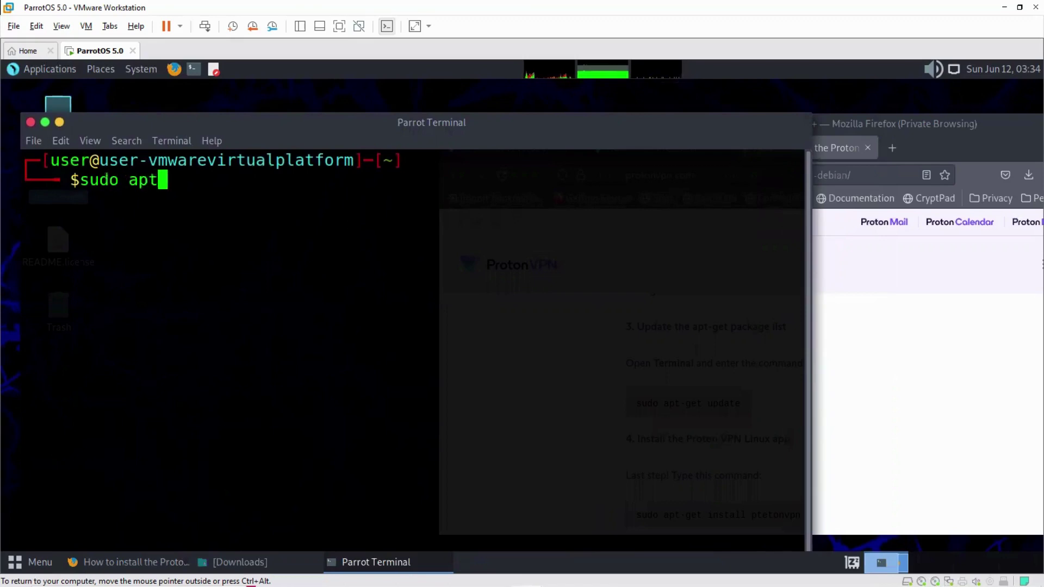
key("BackSpace")
type("-get ")
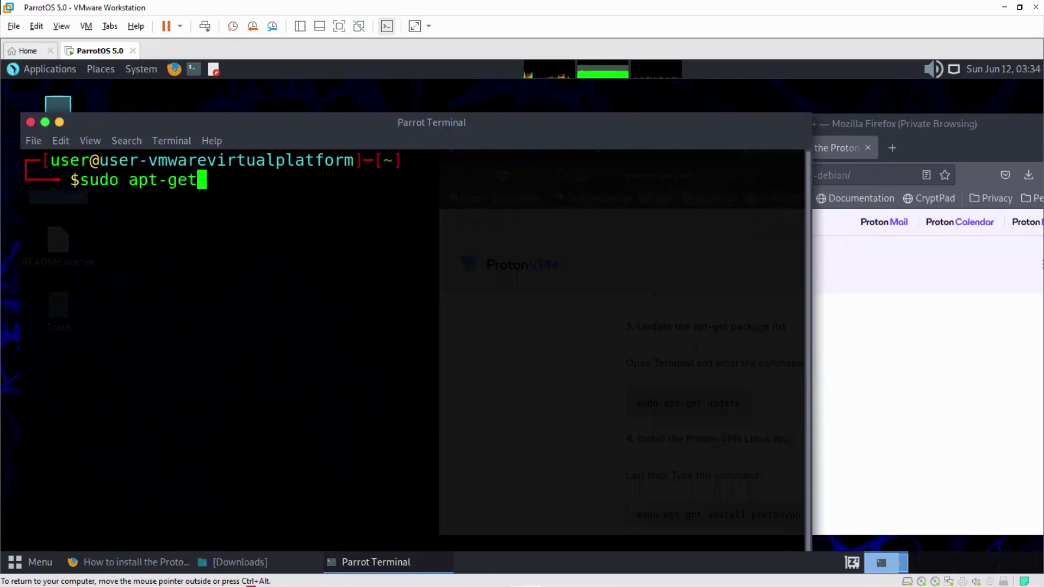
type("update")
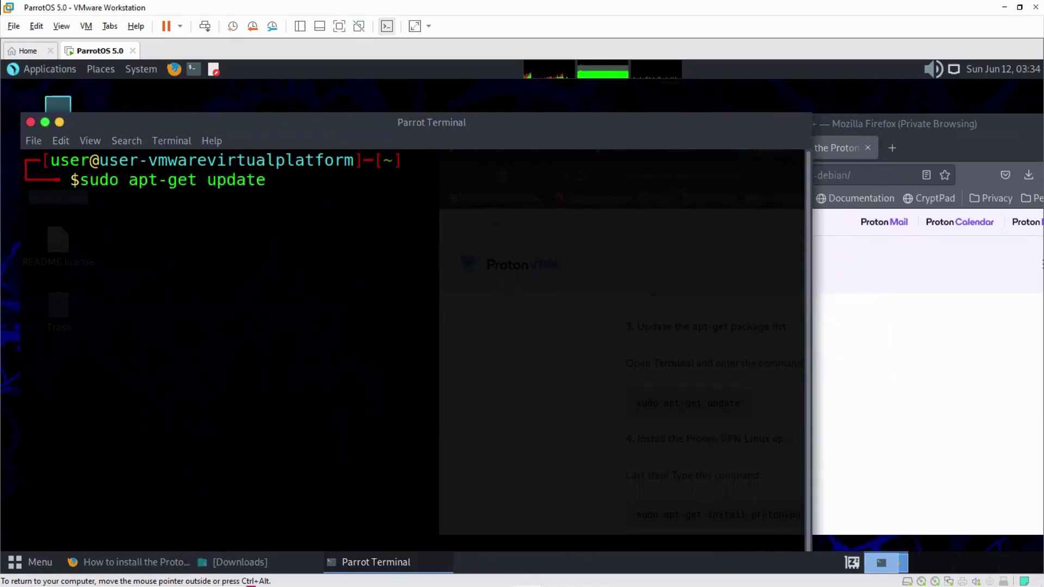
key("Return")
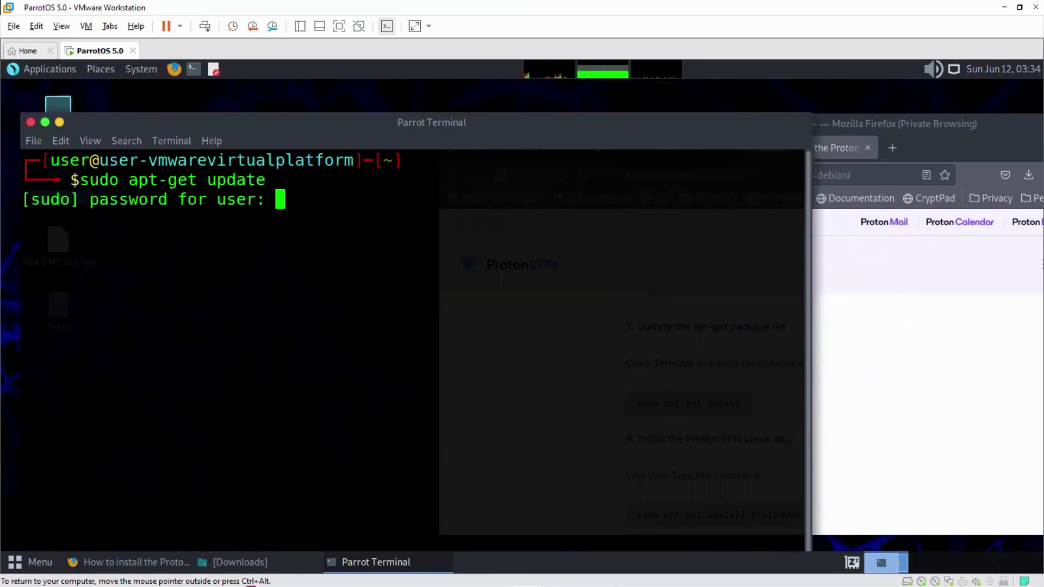
key("Return")
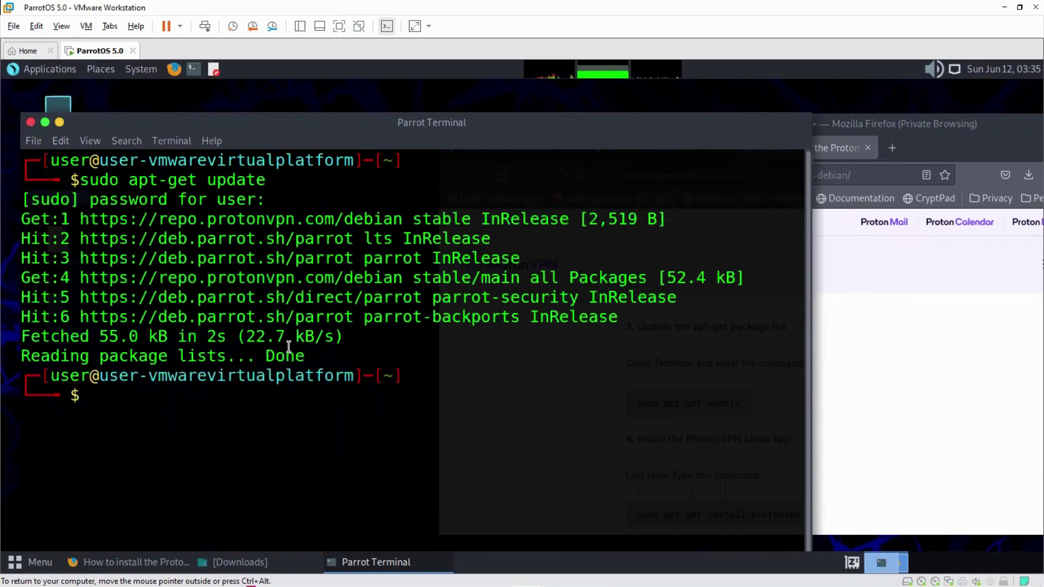
Check the install guide's next command, then bring the terminal back to the front
left_click(827, 414)
scroll(724, 451, "down", 3)
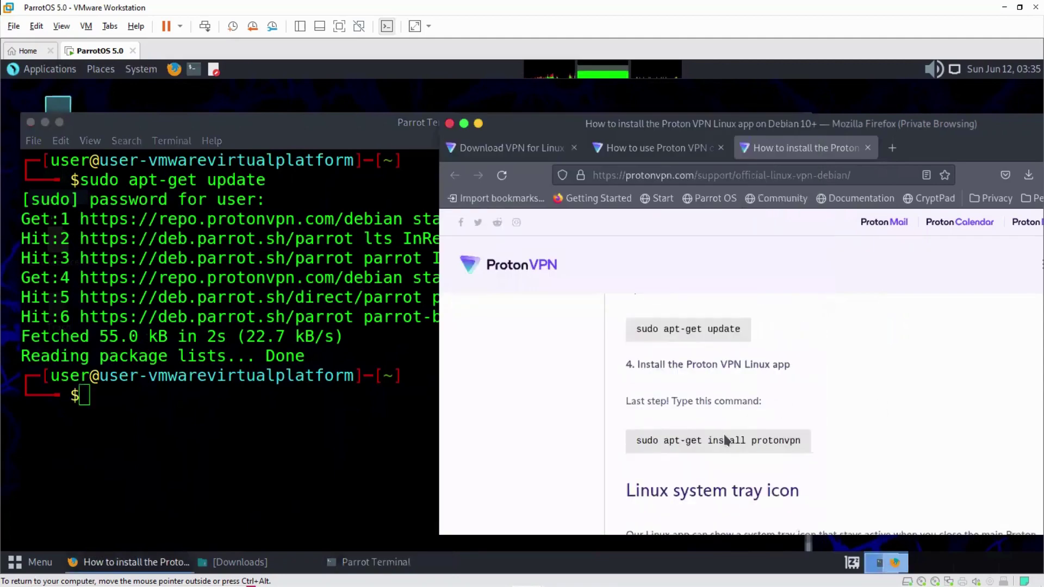
scroll(709, 387, "up", 2)
left_click(120, 406)
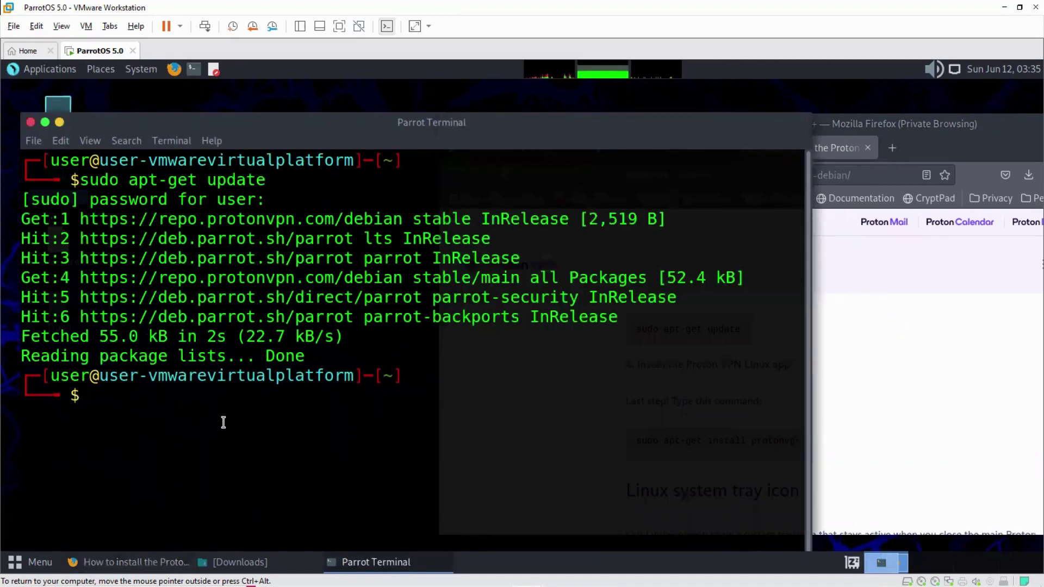
Run 'sudo apt-get install protonvpn' and answer y to install protonvpn, protonvpn-gui and protonvpn-cli
type("sudo a")
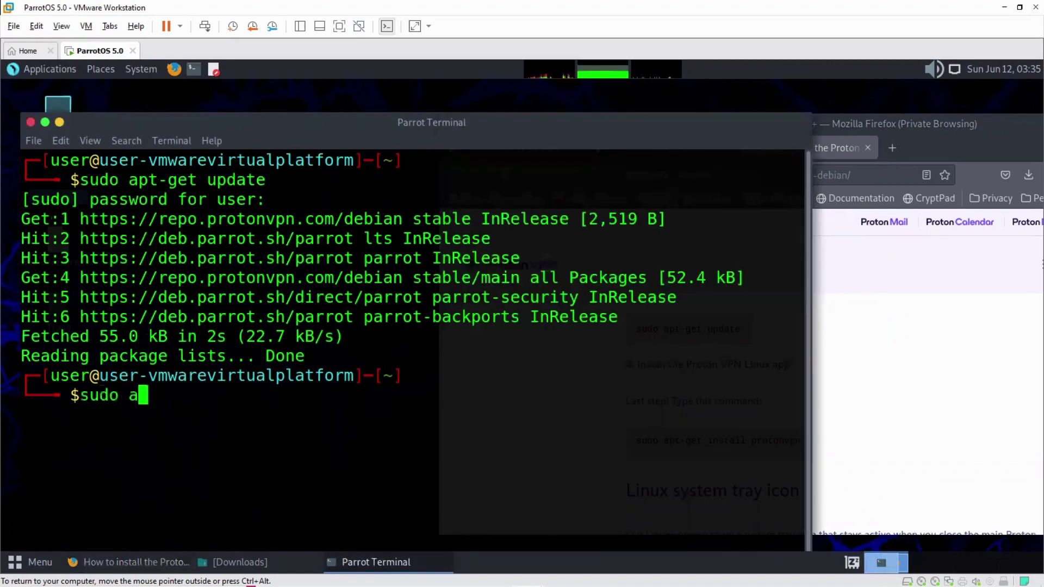
type("pt-g")
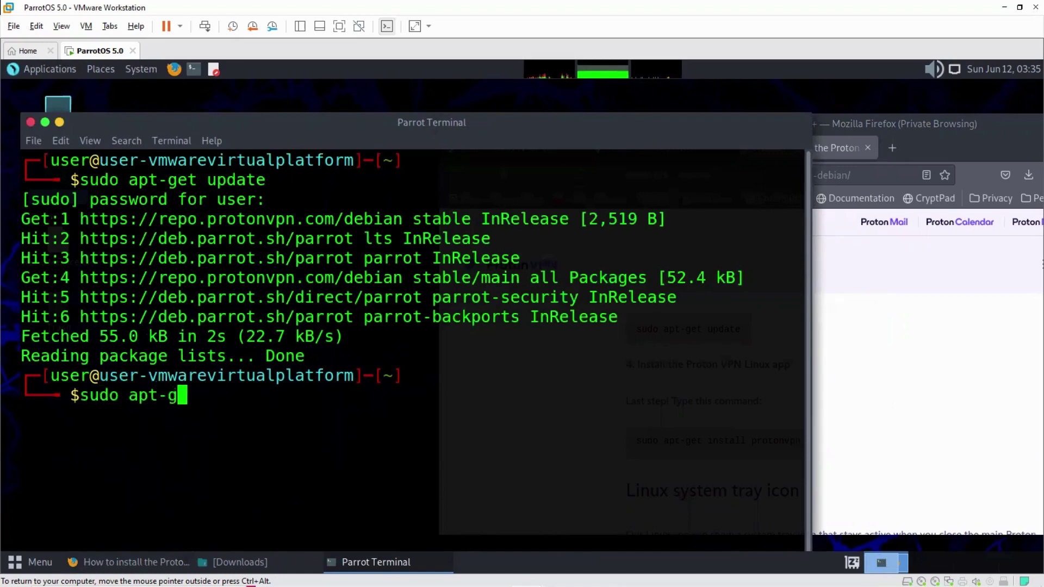
type("et")
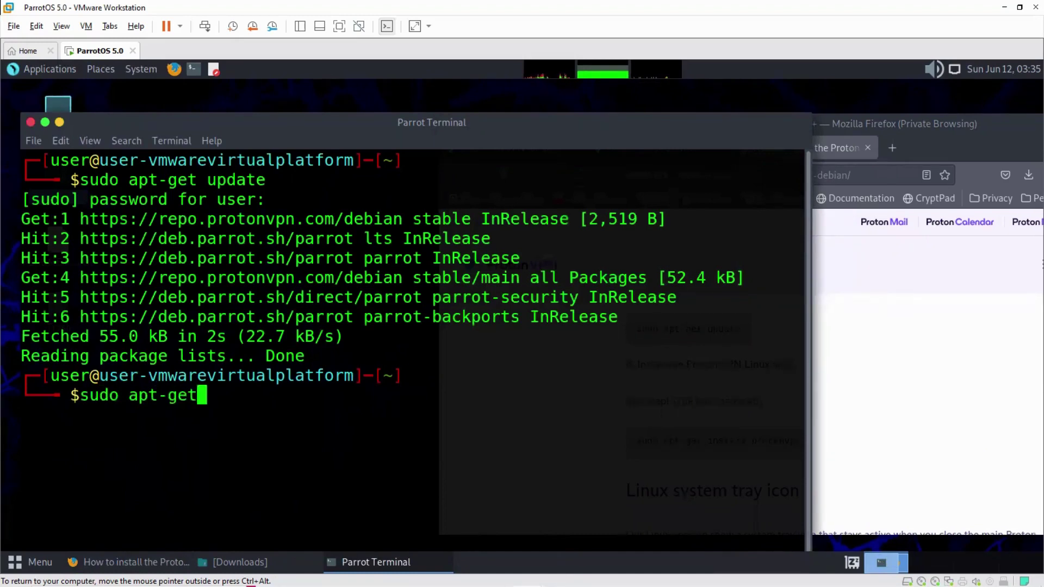
type(" install")
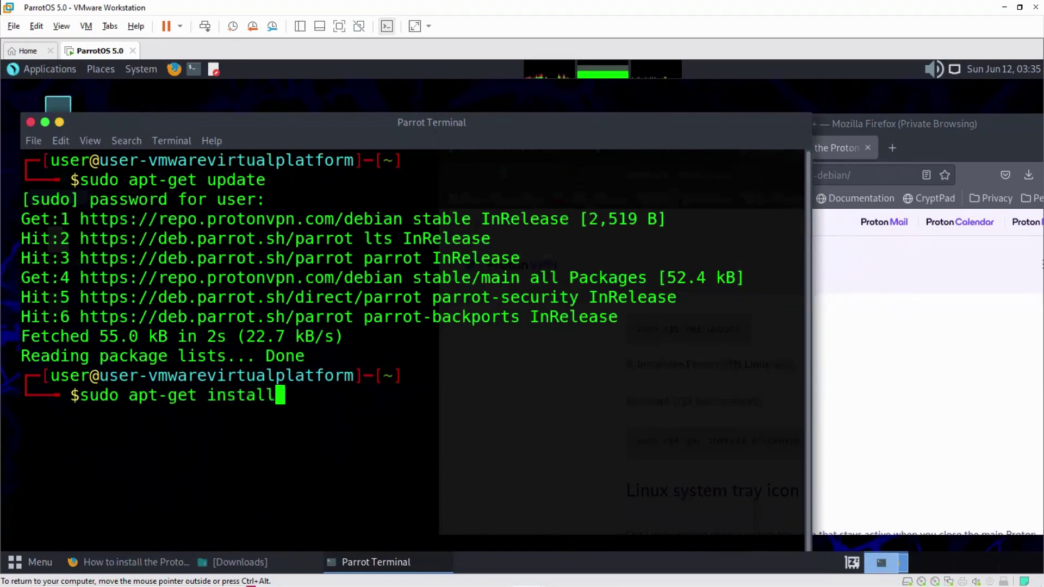
type(" protonvpn")
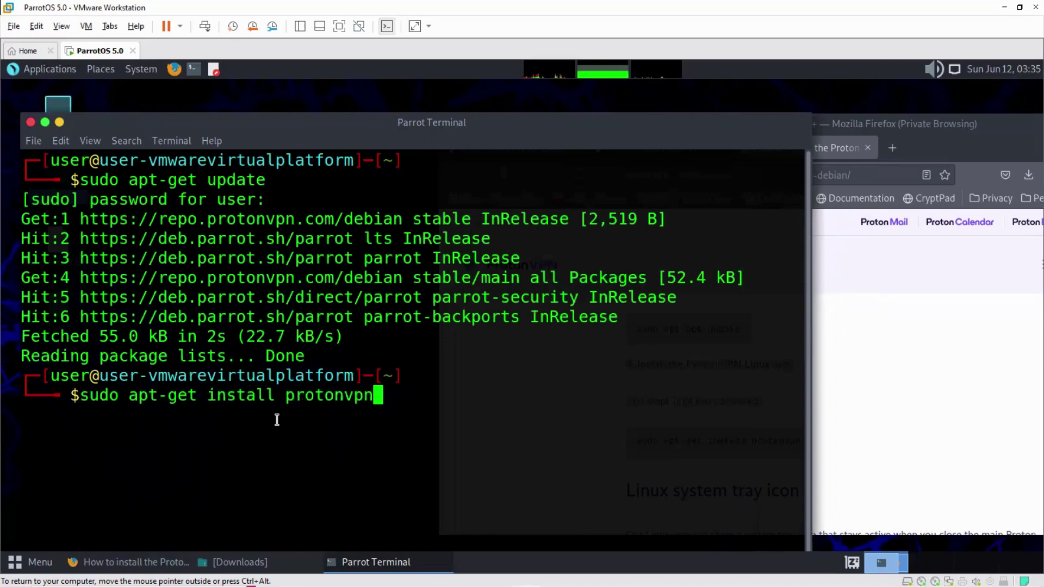
key("Return")
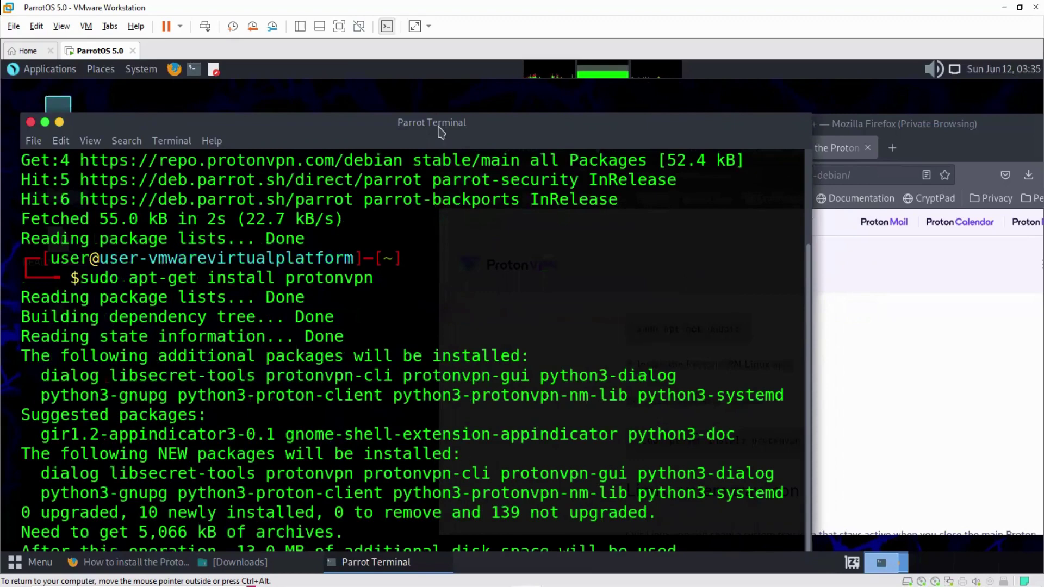
left_click_drag(440, 132, 453, 101)
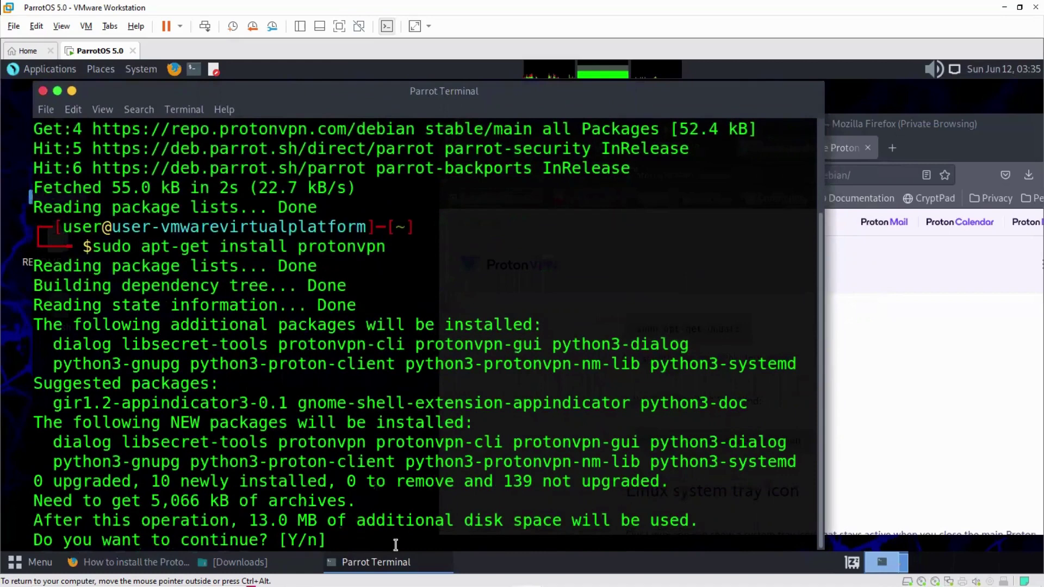
type("y")
key("Return")
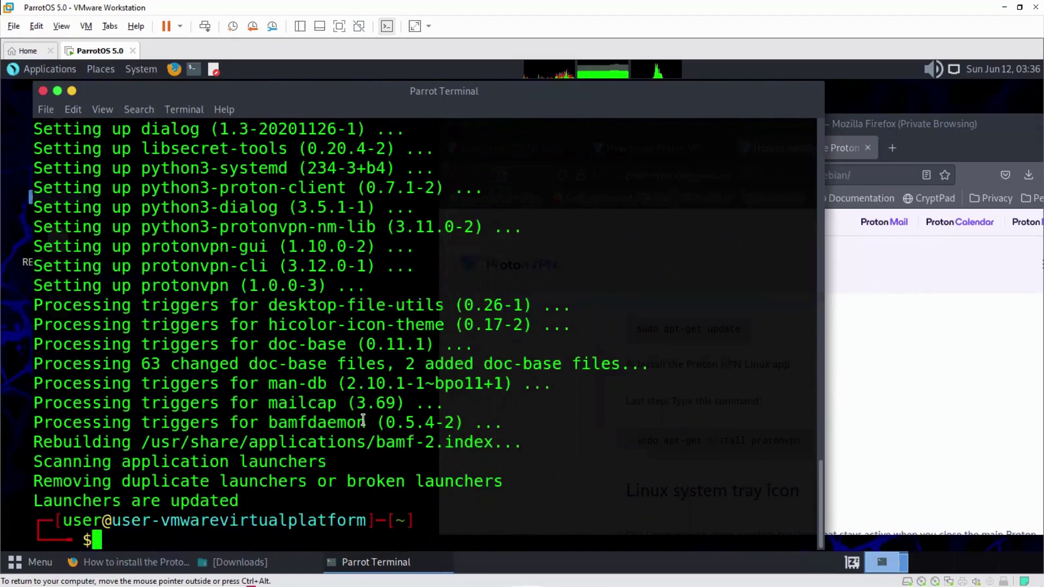
left_click(34, 562)
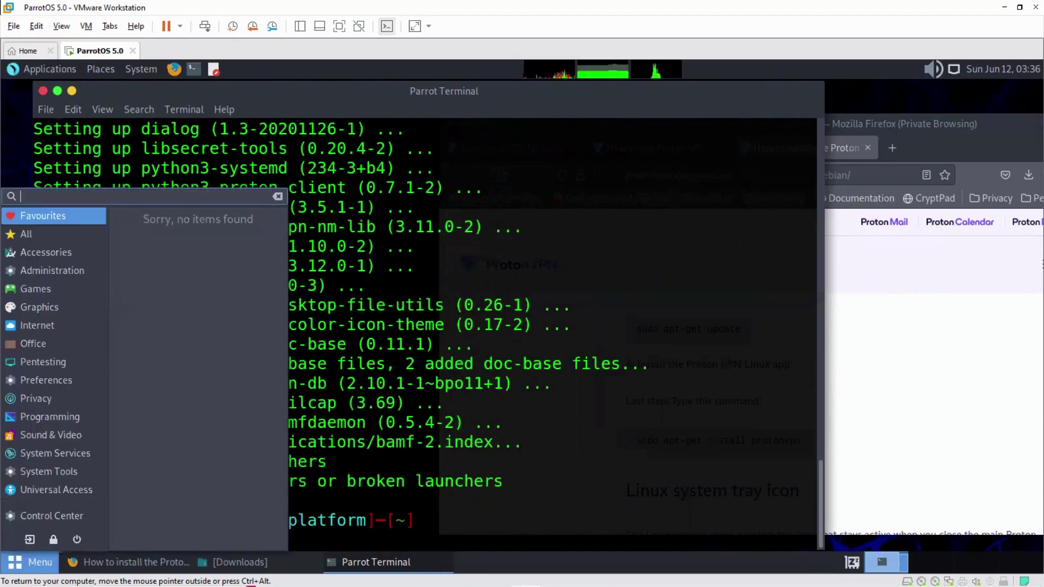
type("proto")
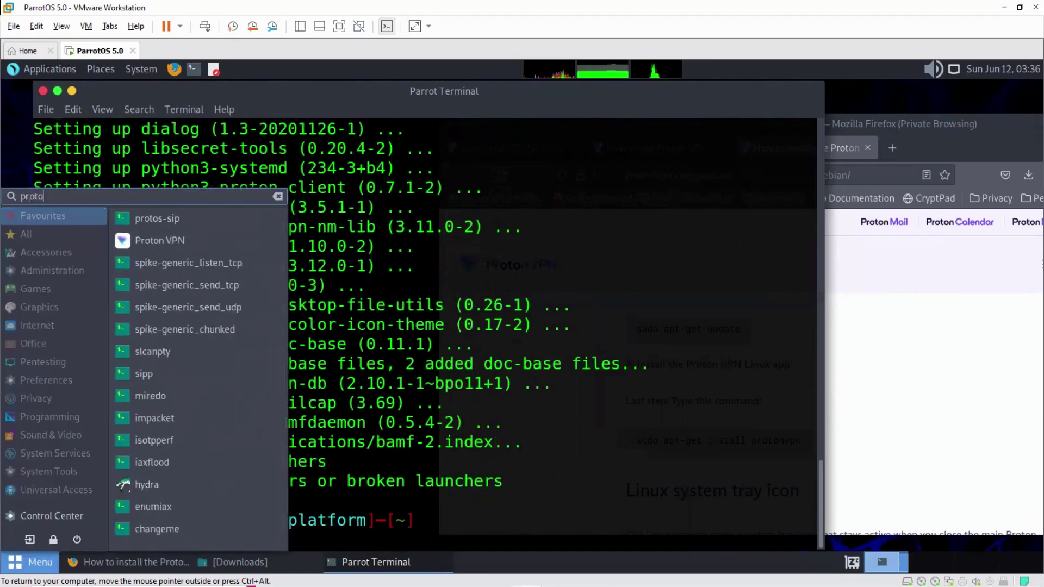
type("n")
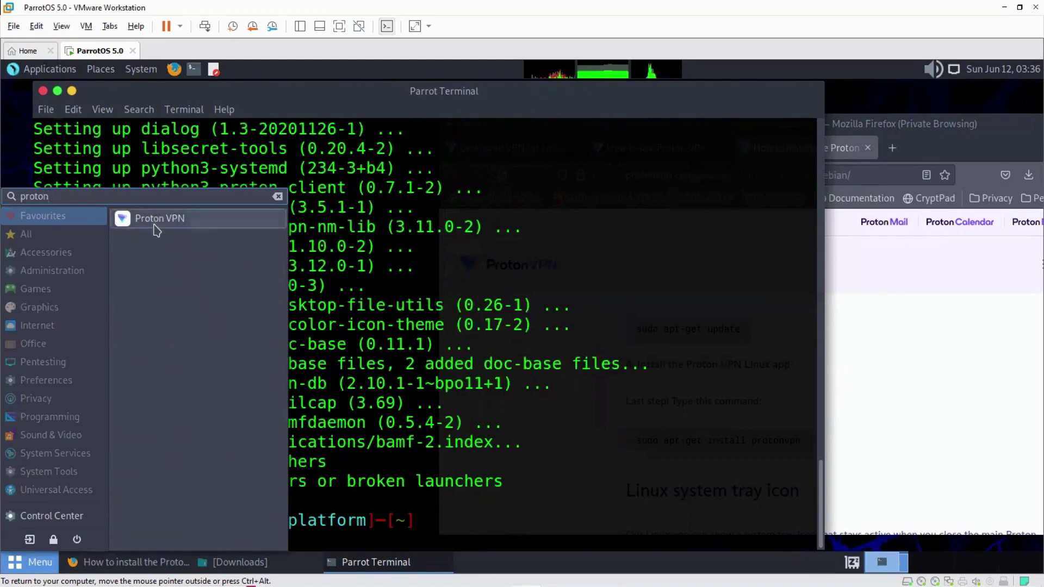
type("v")
left_click(892, 313)
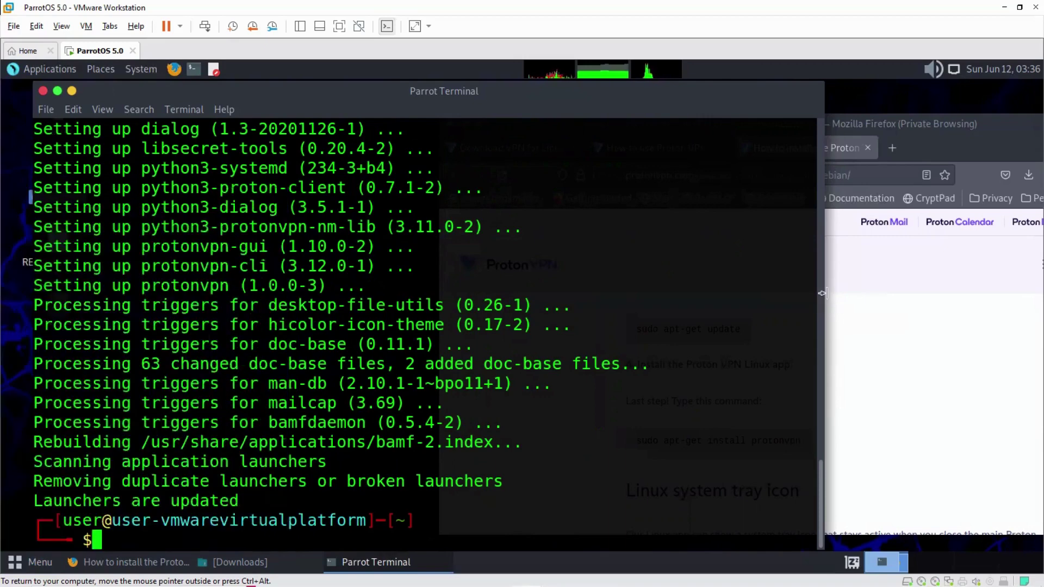
Quit Firefox, closing all three of its open Proton VPN guide tabs
left_click(979, 161)
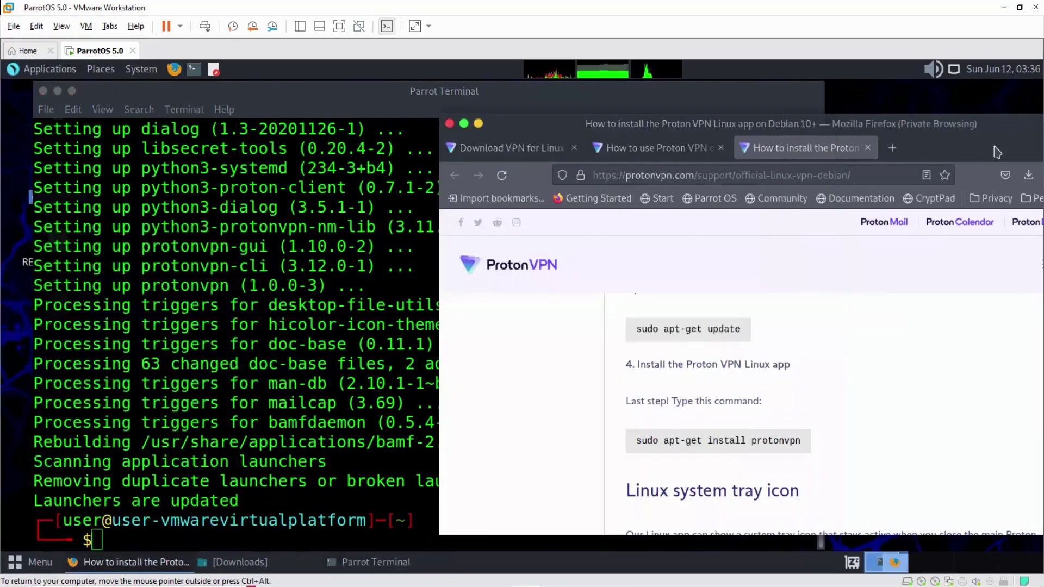
left_click(449, 125)
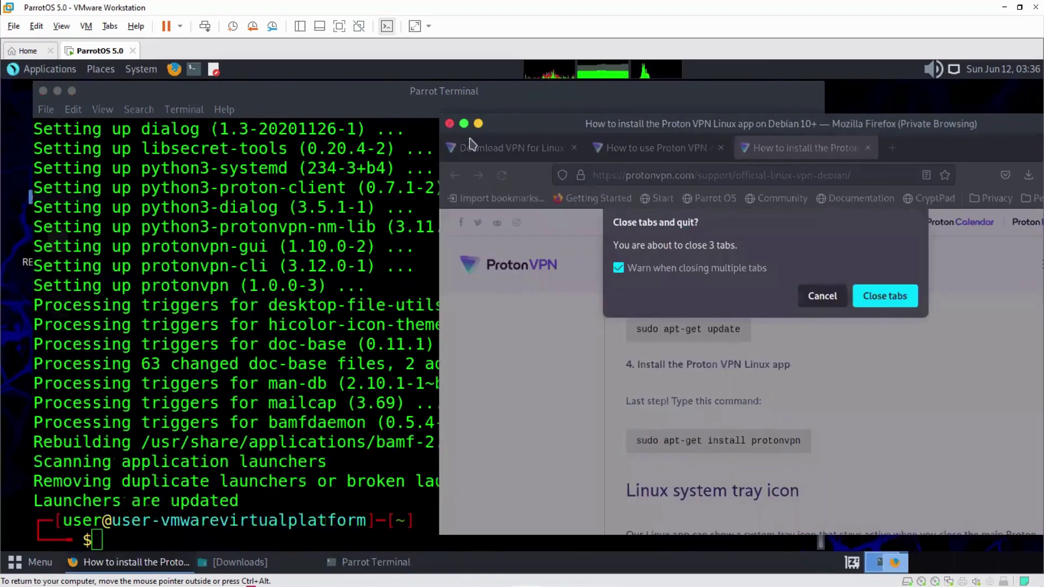
left_click(881, 296)
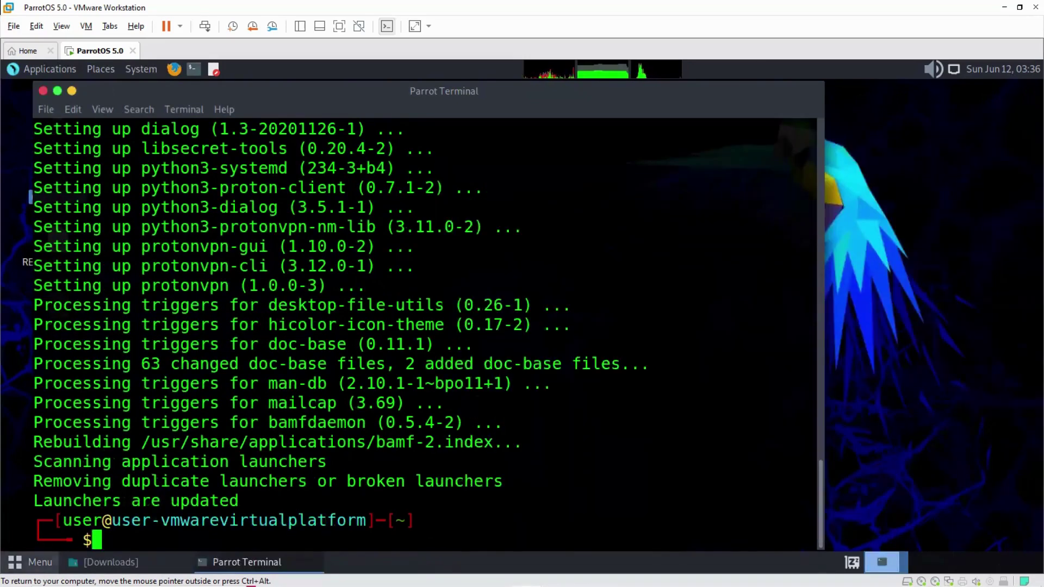
left_click(38, 563)
Find 'protonv' in the Menu, launch Proton VPN, and move the terminal window aside
type("pr")
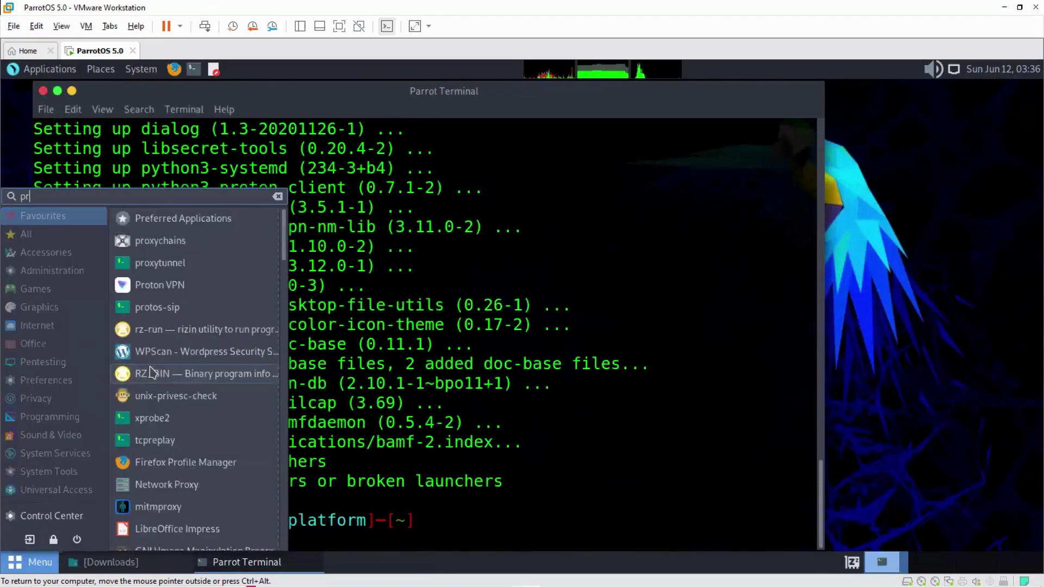
type("otonv")
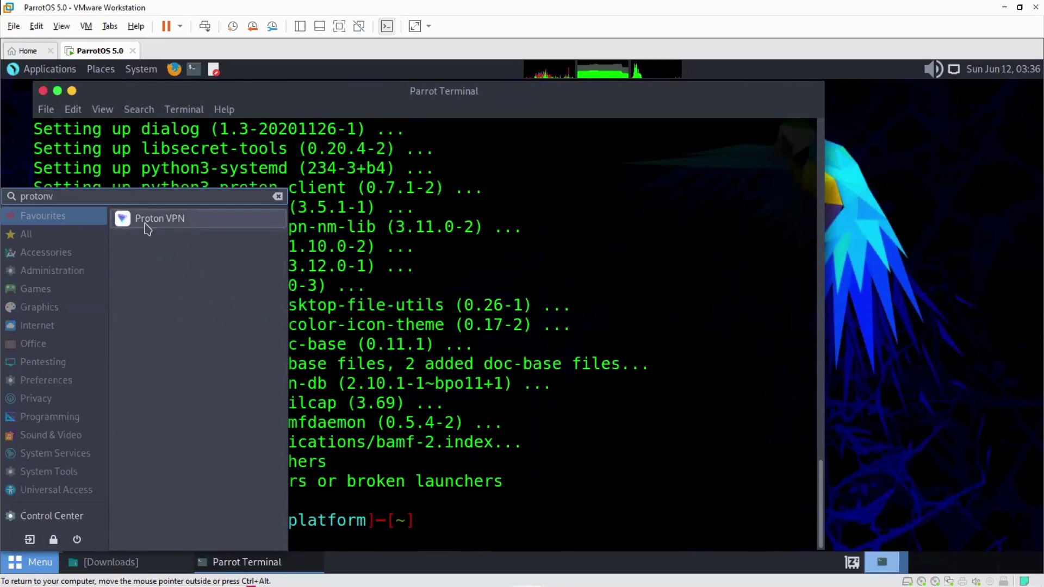
left_click(145, 223)
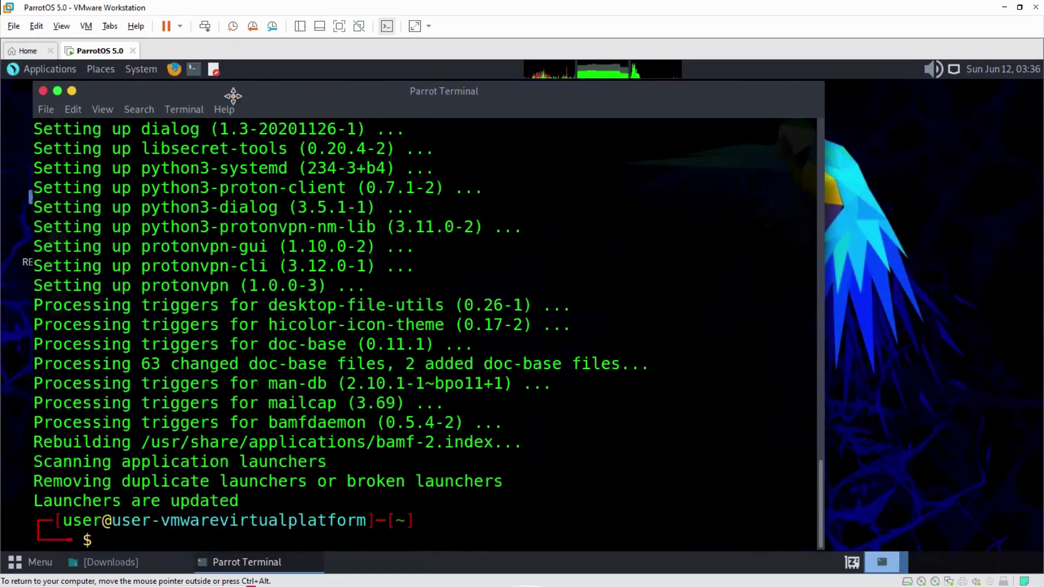
left_click_drag(233, 98, 296, 107)
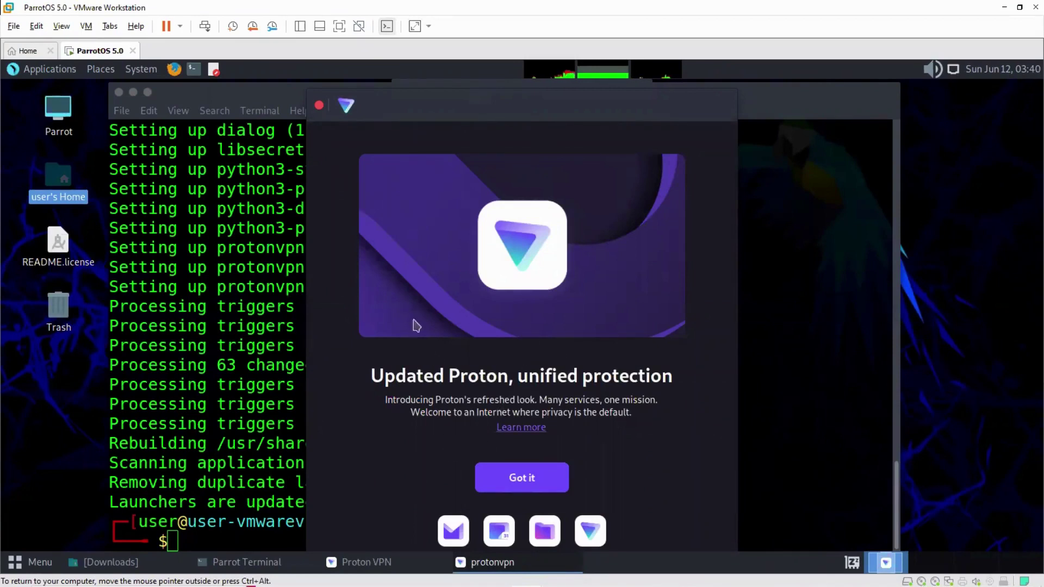
Dismiss Proton VPN's welcome screen to reach the main window listing free locations
left_click(251, 99)
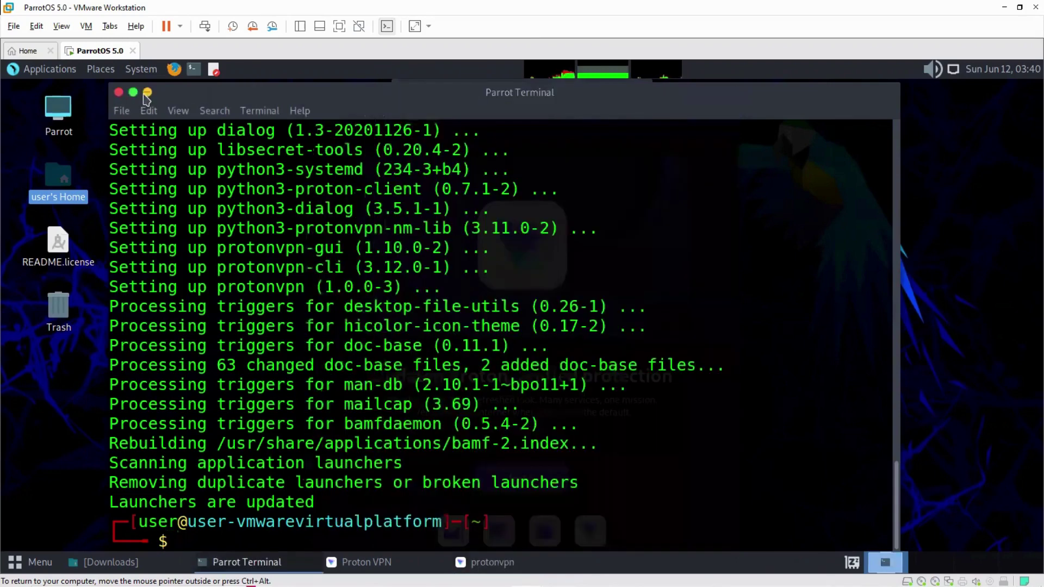
left_click(147, 93)
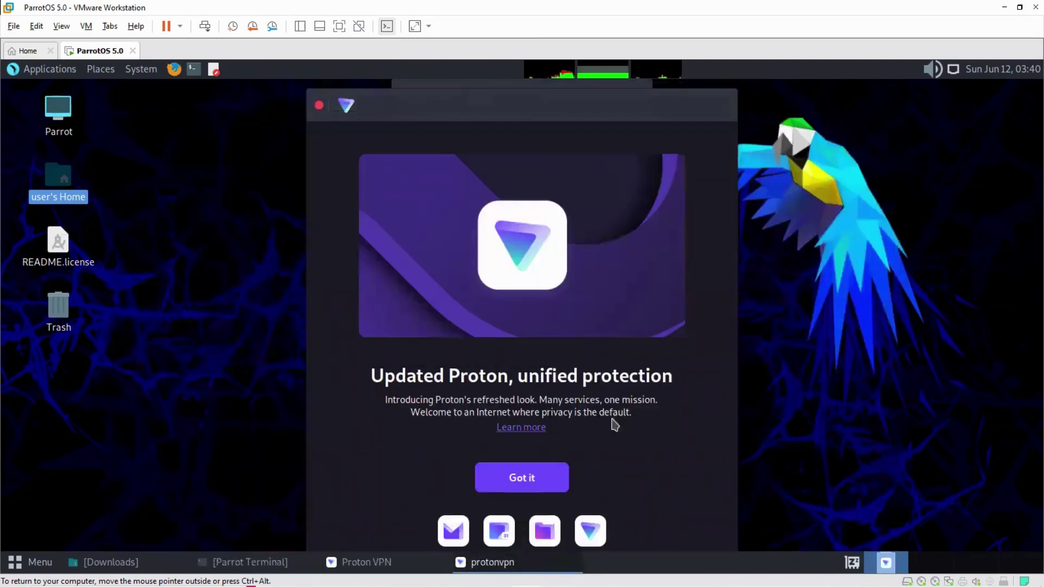
left_click_drag(510, 109, 506, 86)
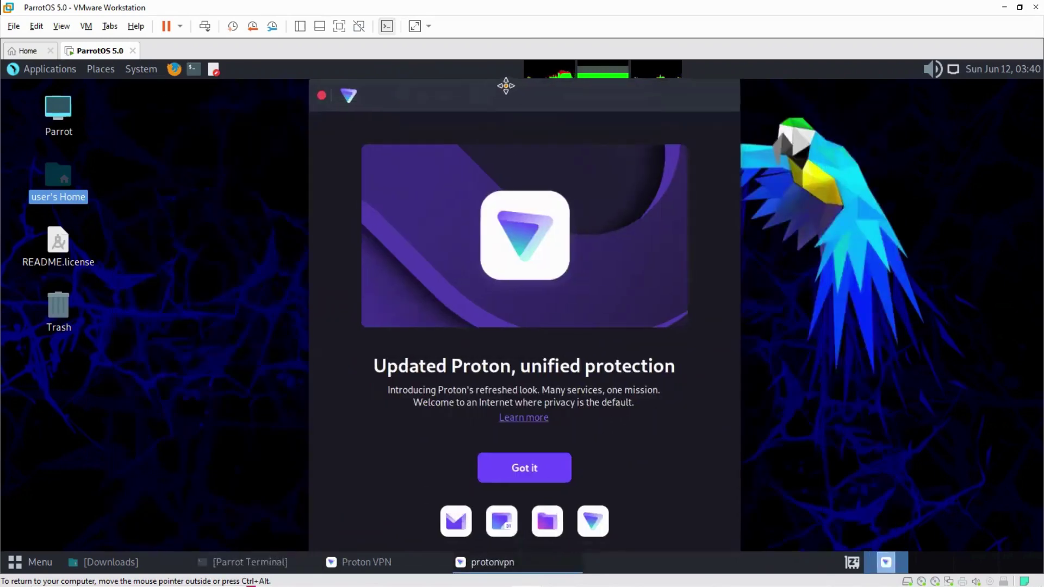
left_click(532, 474)
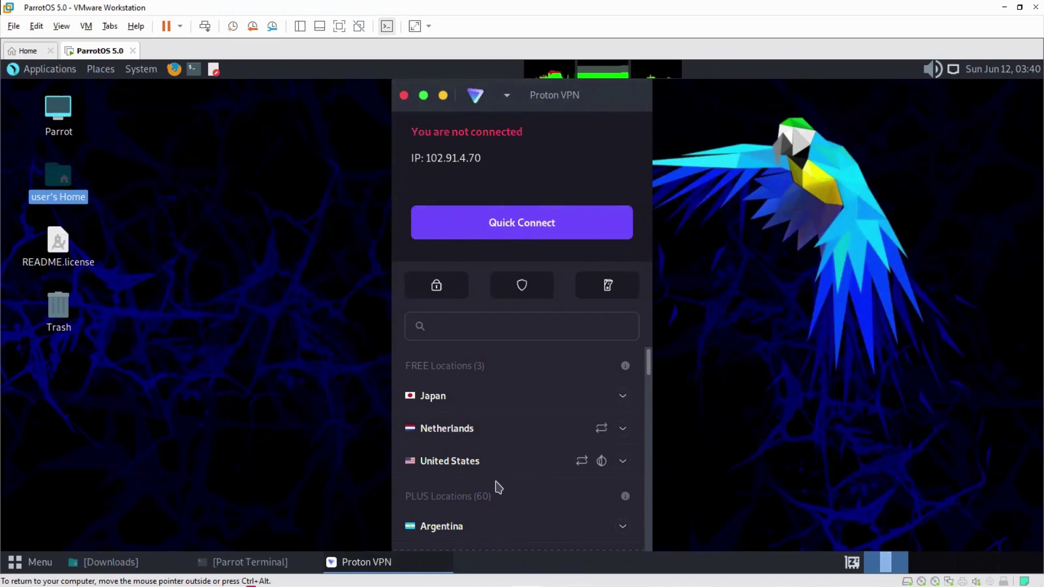
scroll(495, 477, "down", 1)
scroll(490, 478, "down", 1)
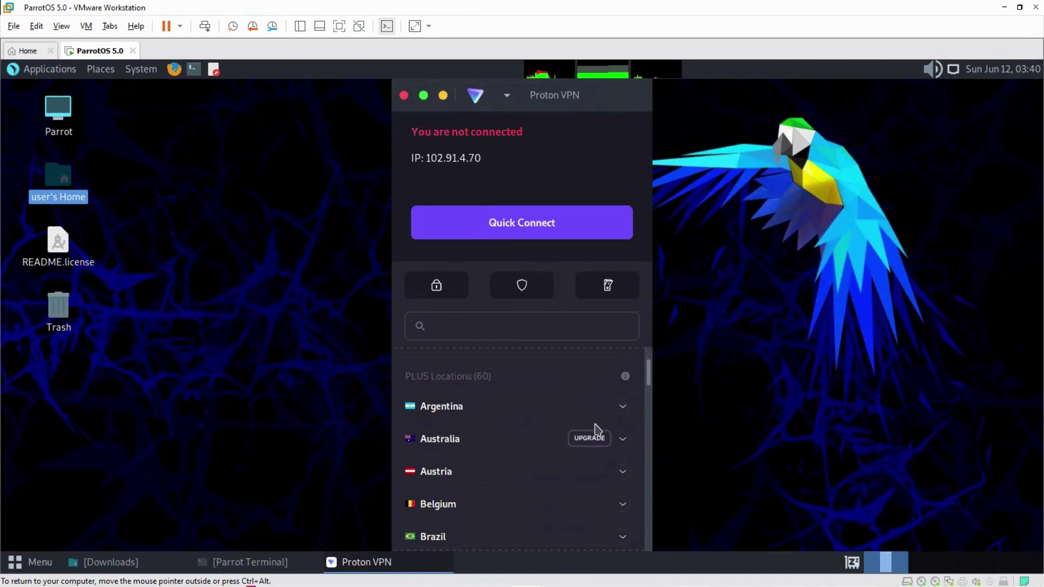
scroll(478, 417, "up", 3)
scroll(478, 375, "up", 1)
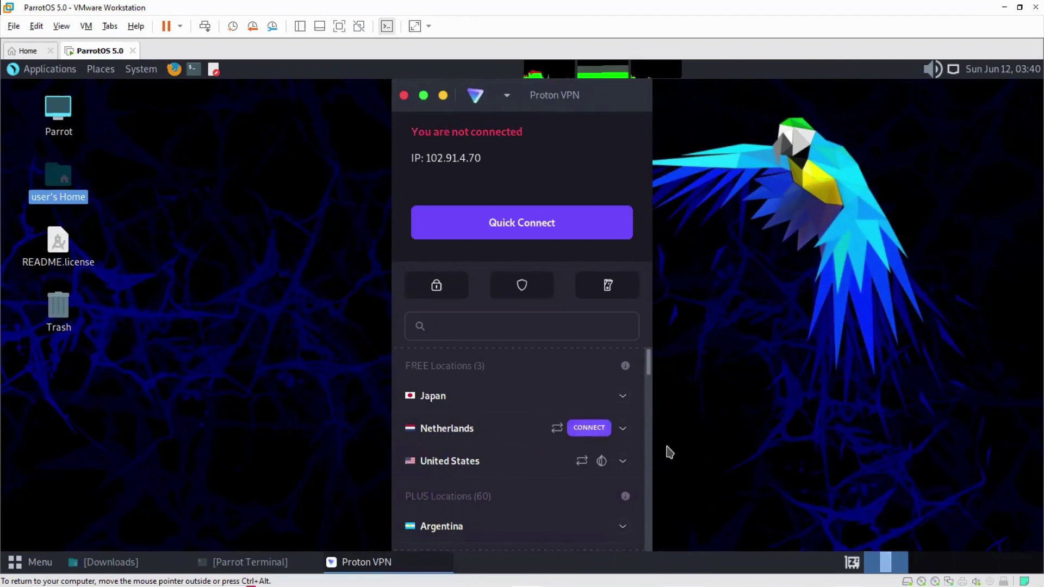
Connect Proton VPN to the free Netherlands server NL-FREE#20
left_click(499, 233)
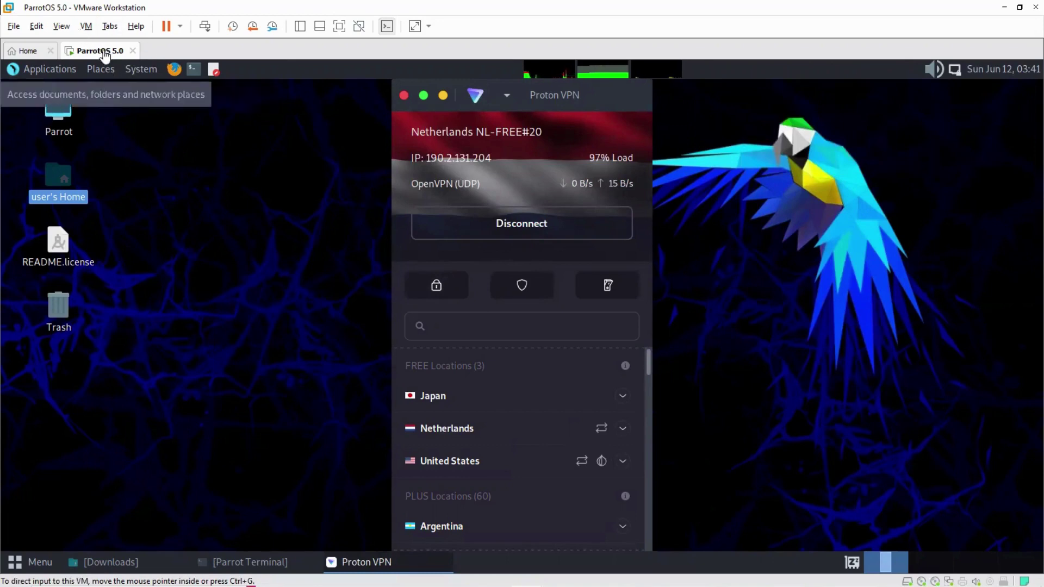
left_click(174, 69)
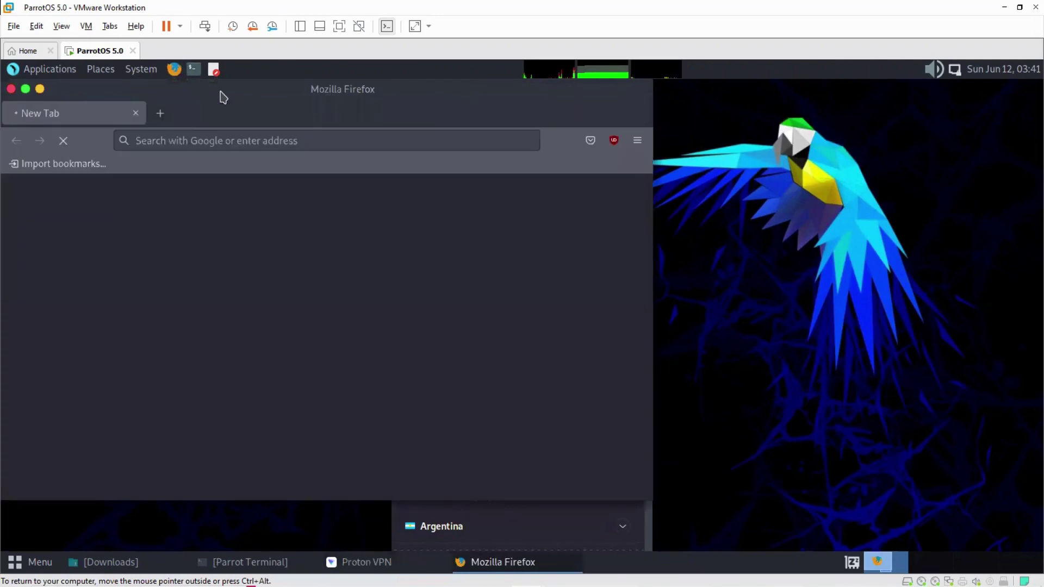
Open an empty new tab in Firefox next to the Parrot Security tab
left_click_drag(223, 97, 394, 117)
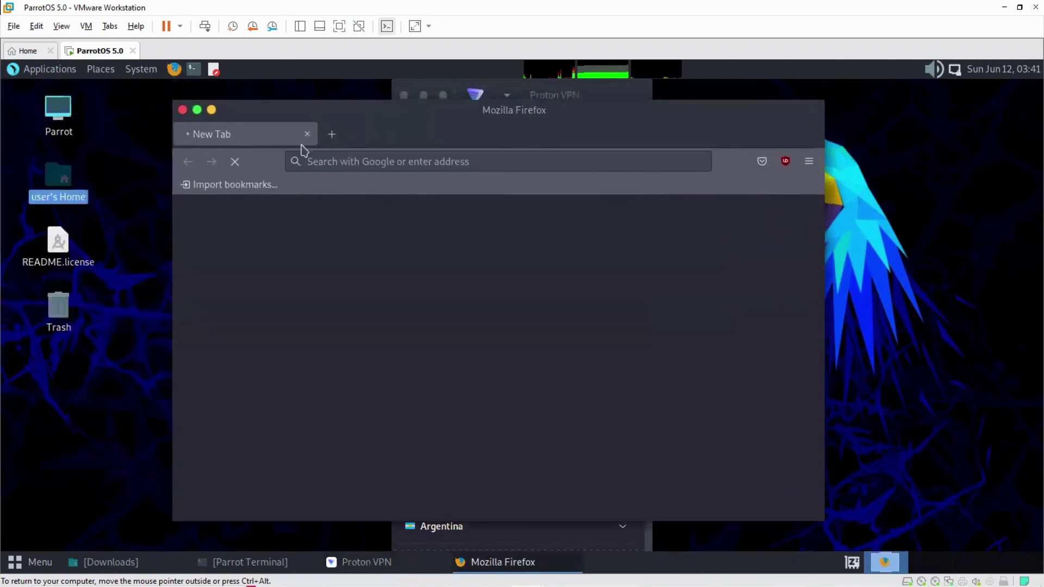
left_click(332, 134)
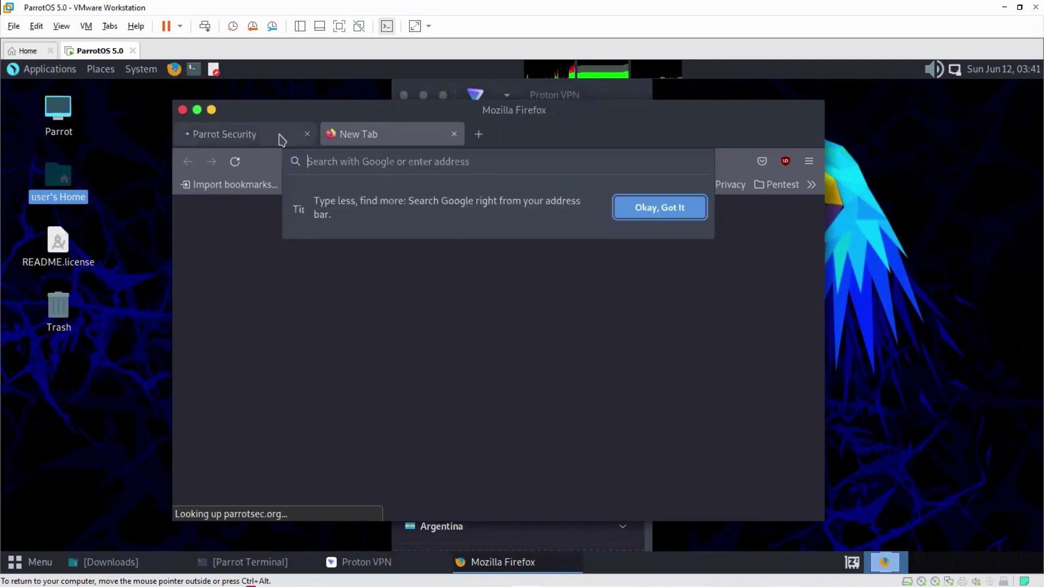
left_click(280, 140)
key("ctrl+Tab")
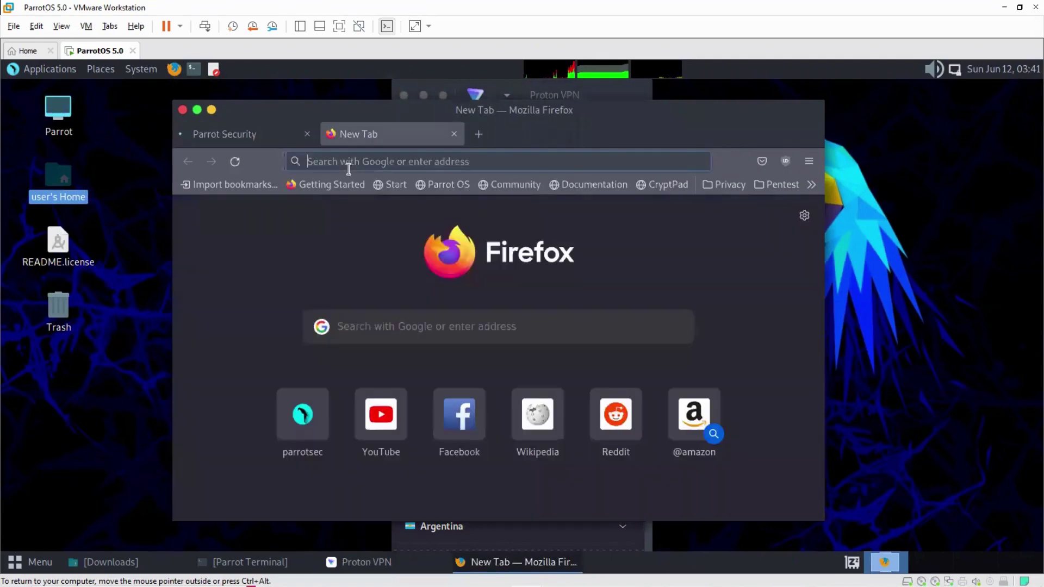
left_click(349, 161)
Arrange the Firefox and Proton VPN windows side by side, ready to search
left_click_drag(573, 138, 615, 200)
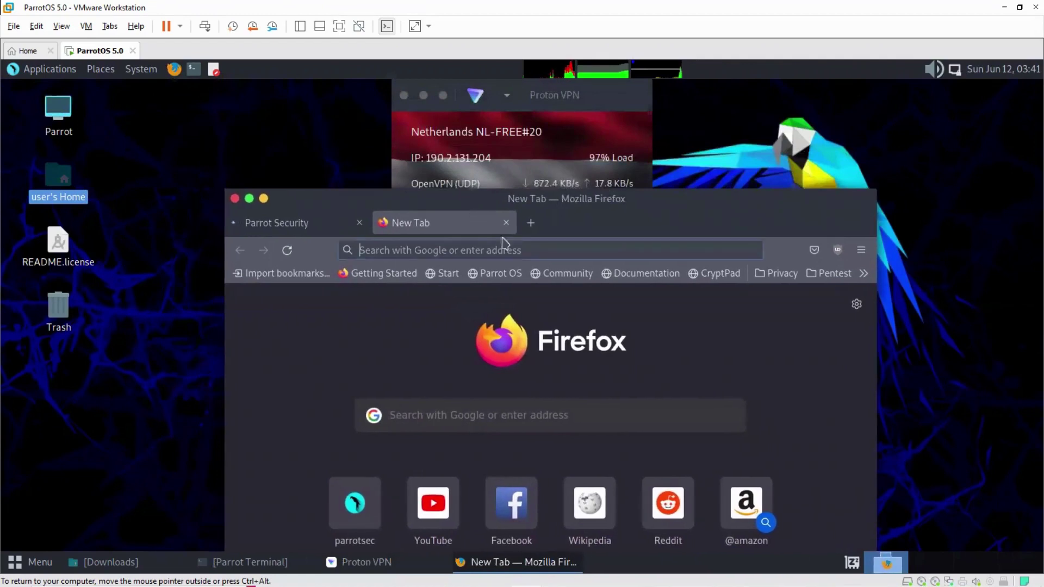
left_click_drag(477, 207, 501, 197)
left_click(506, 124)
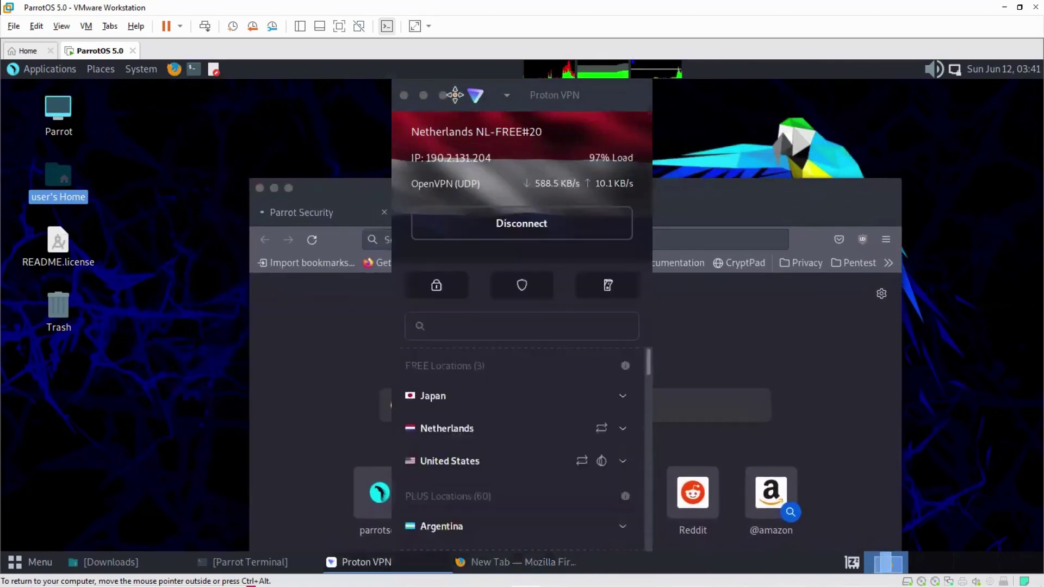
left_click_drag(508, 96, 234, 117)
left_click_drag(564, 196, 639, 124)
left_click_drag(310, 127, 262, 108)
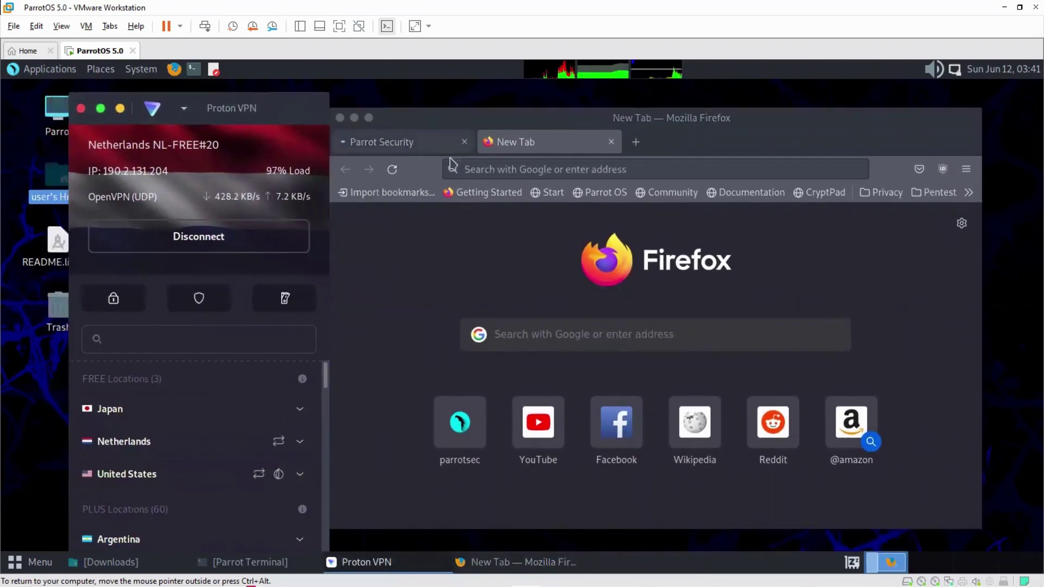
left_click(503, 170)
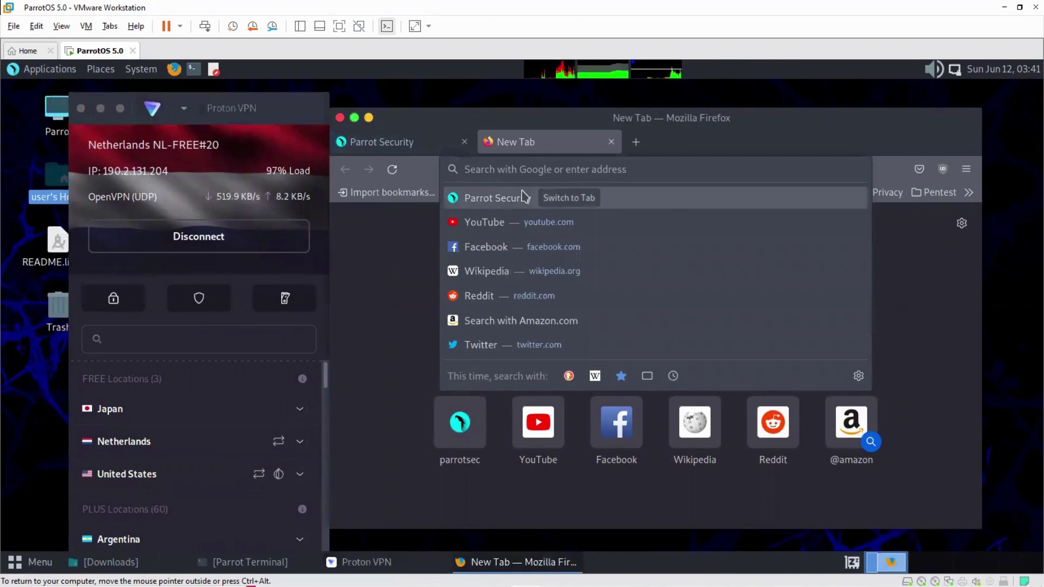
Search Google for 'iplocation' from the Firefox address bar, correcting the typo
type("iplo")
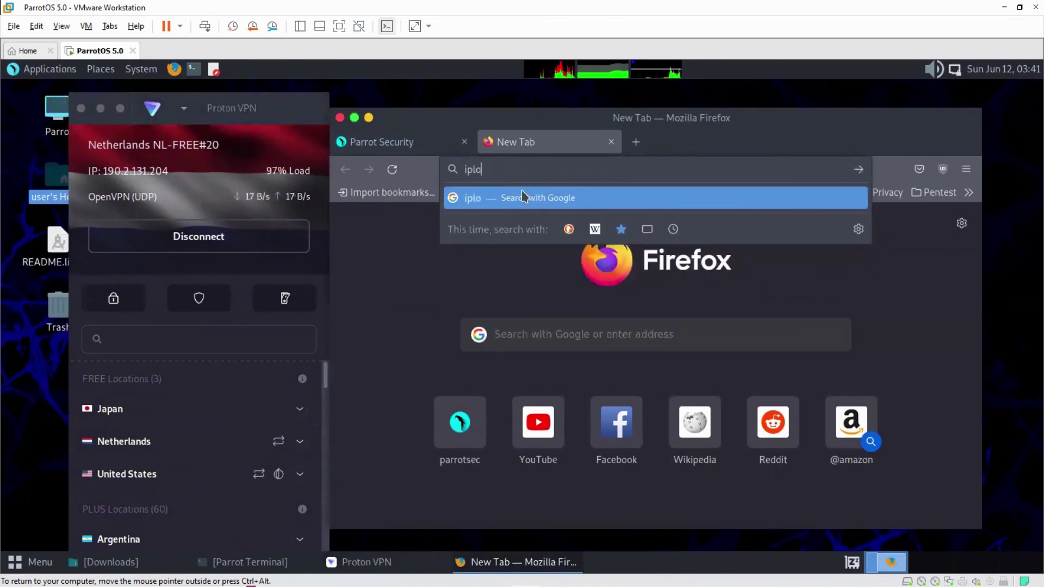
type("catin")
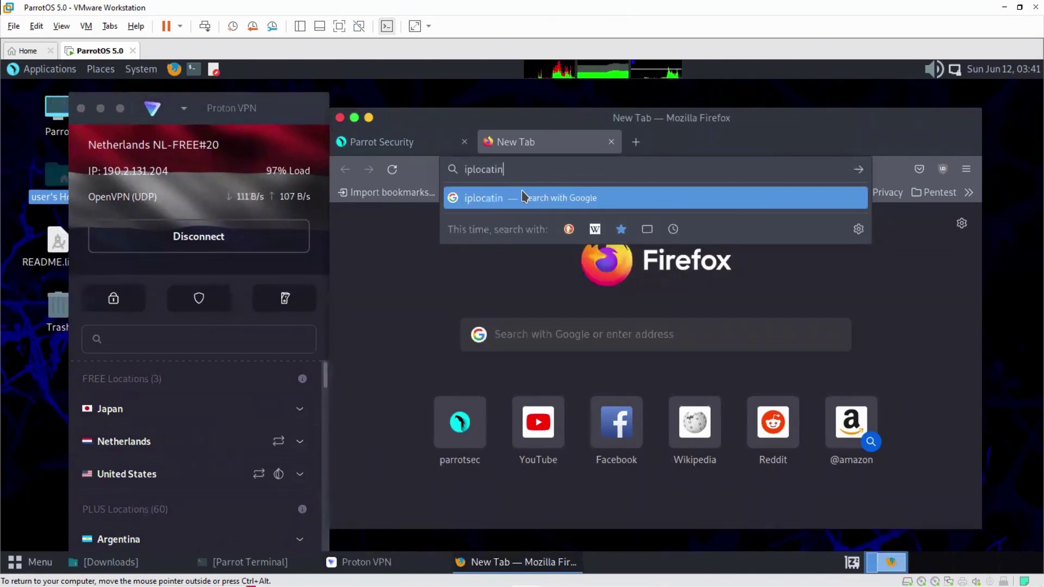
key("BackSpace")
type("on")
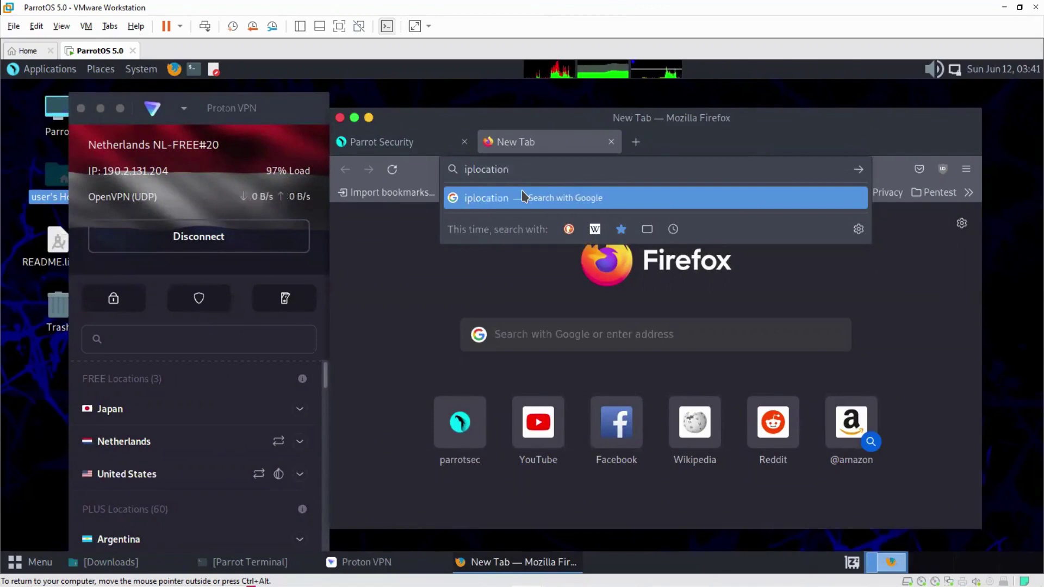
key("Return")
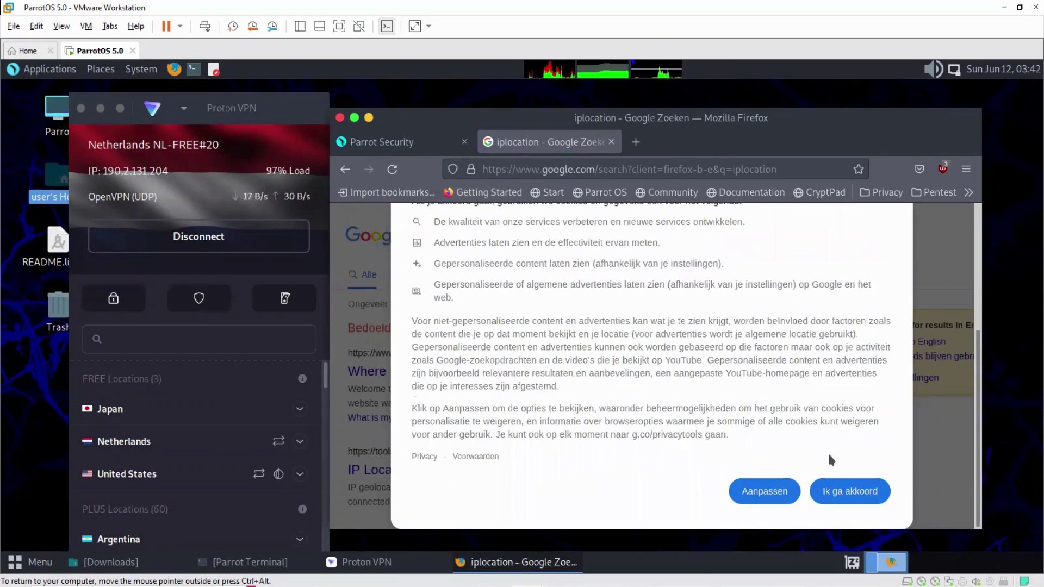
Disconnect from the Netherlands and connect to free United States server US-FREE#21
left_click(148, 236)
left_click(190, 242)
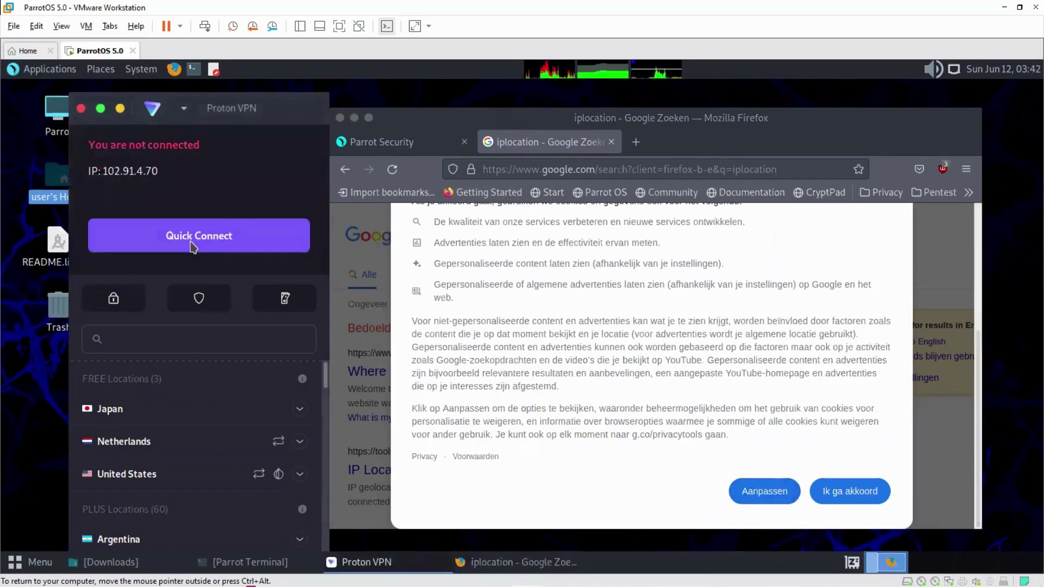
mouse_move(177, 480)
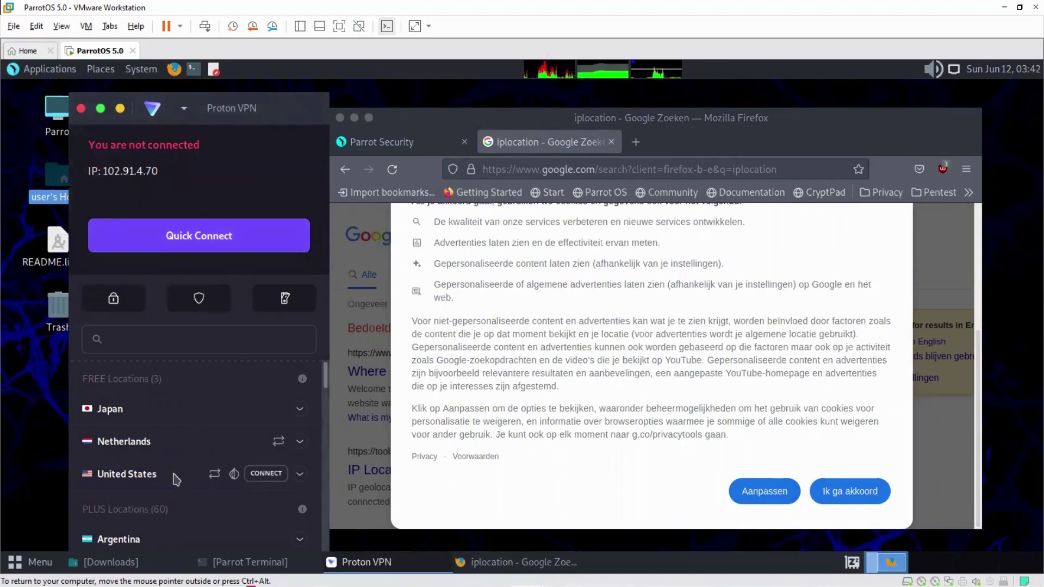
left_click(271, 478)
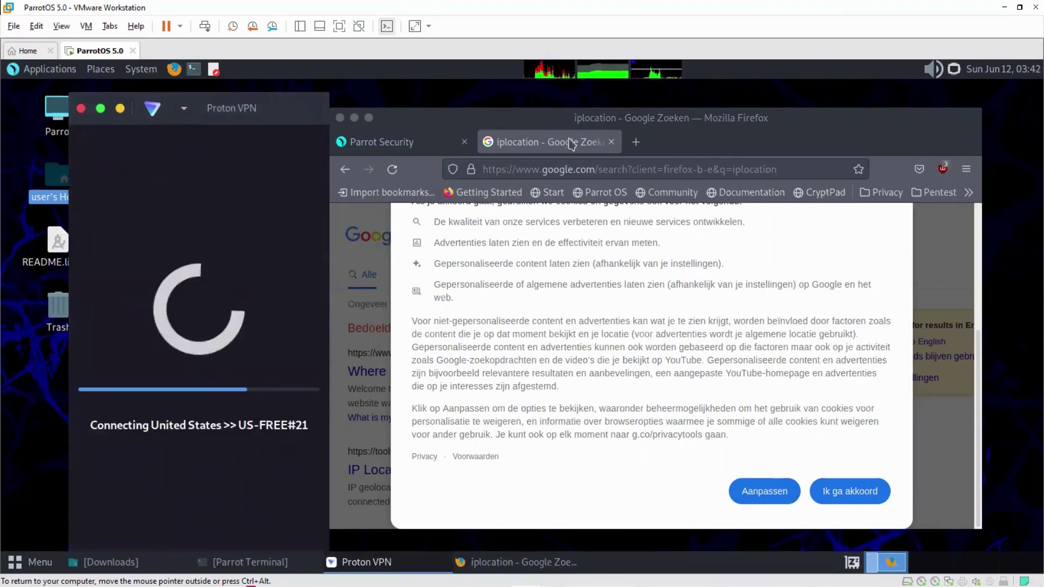
left_click(635, 143)
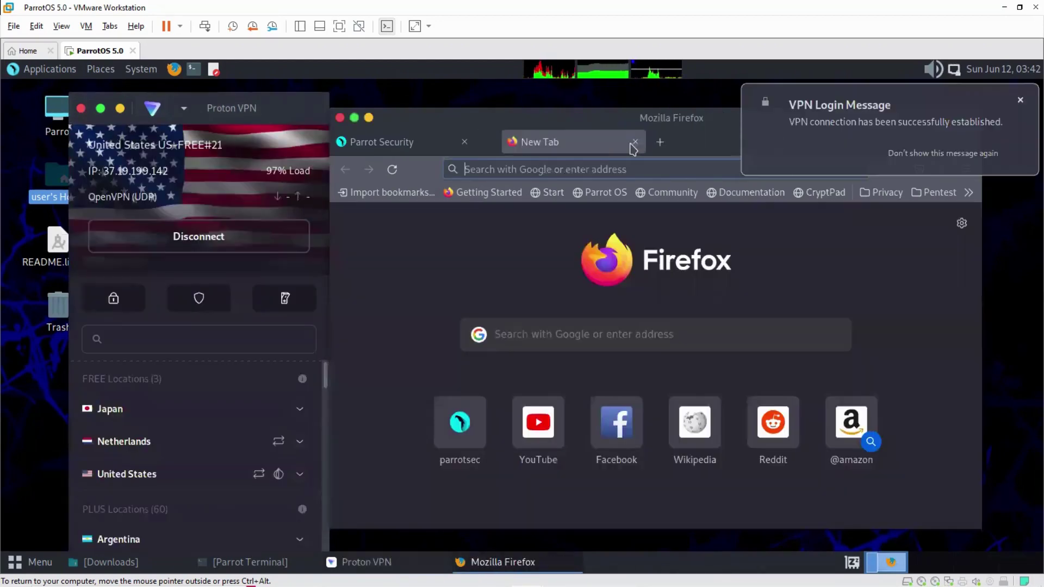
type("ipl")
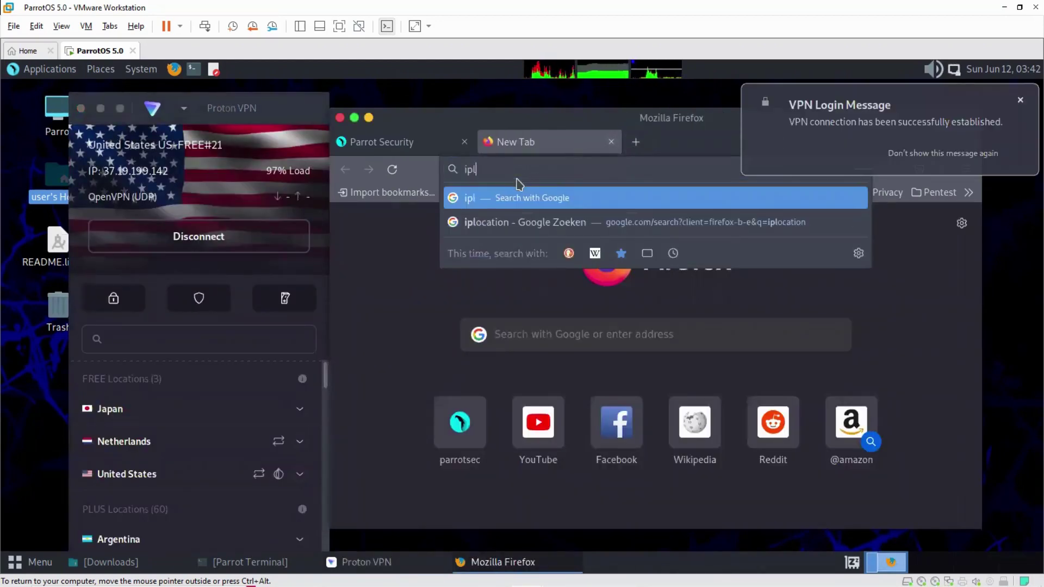
type("ocation")
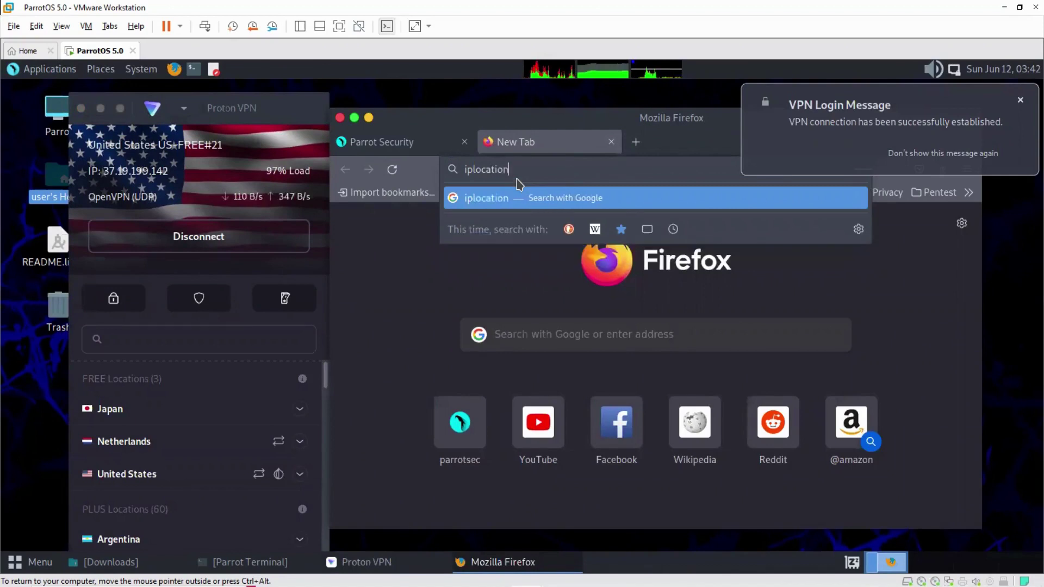
key("Return")
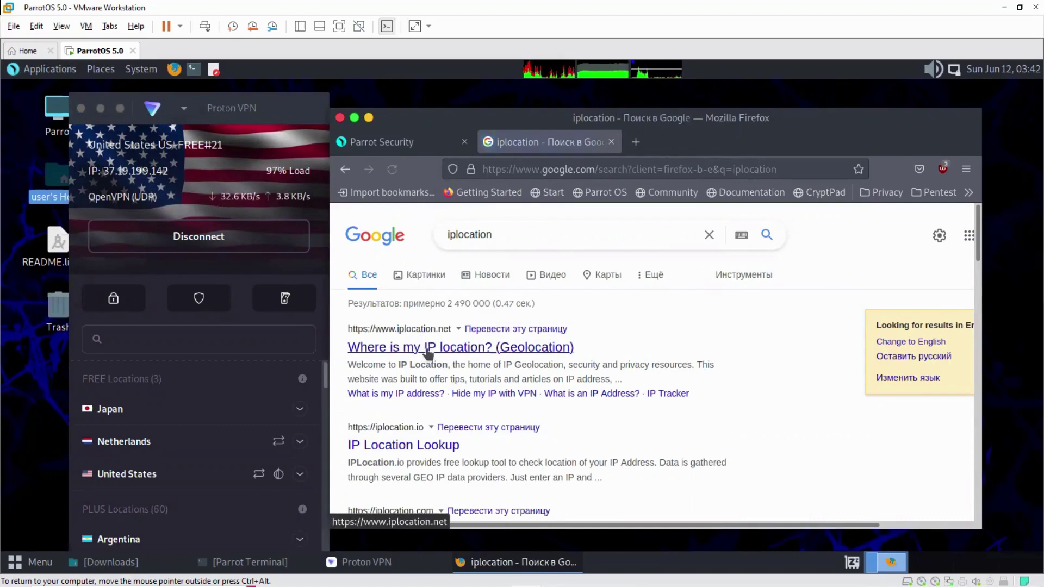
left_click(428, 350)
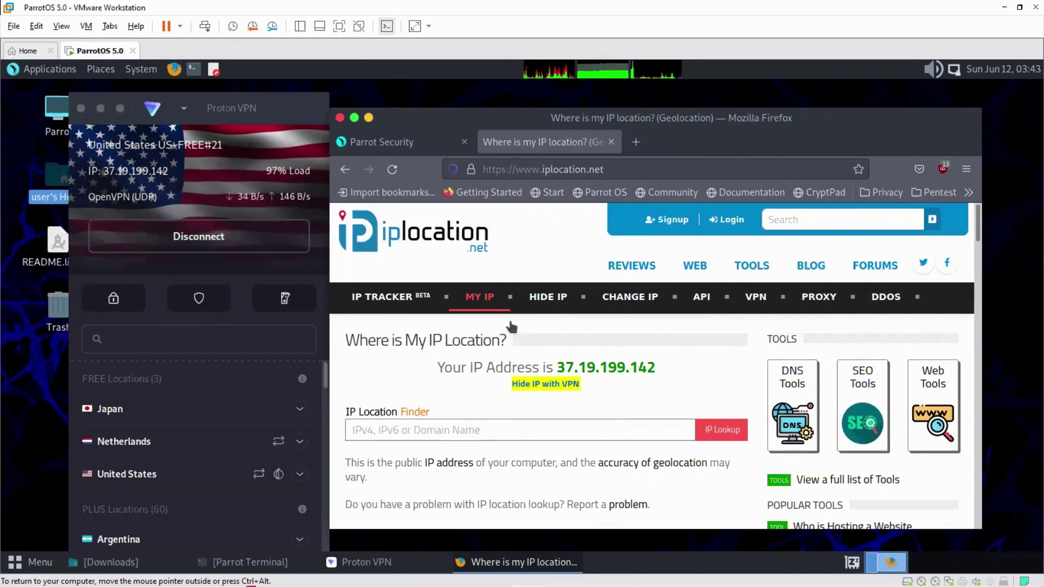
Scroll to the IP details placing 37.19.199.142 in New York City, then back up
scroll(645, 416, "down", 5)
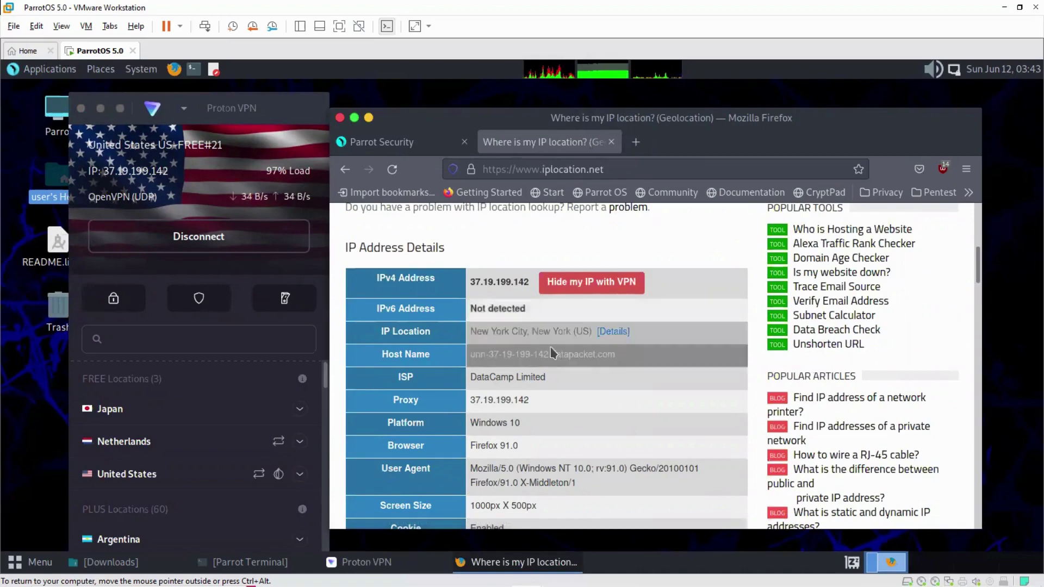
scroll(472, 372, "down", 5)
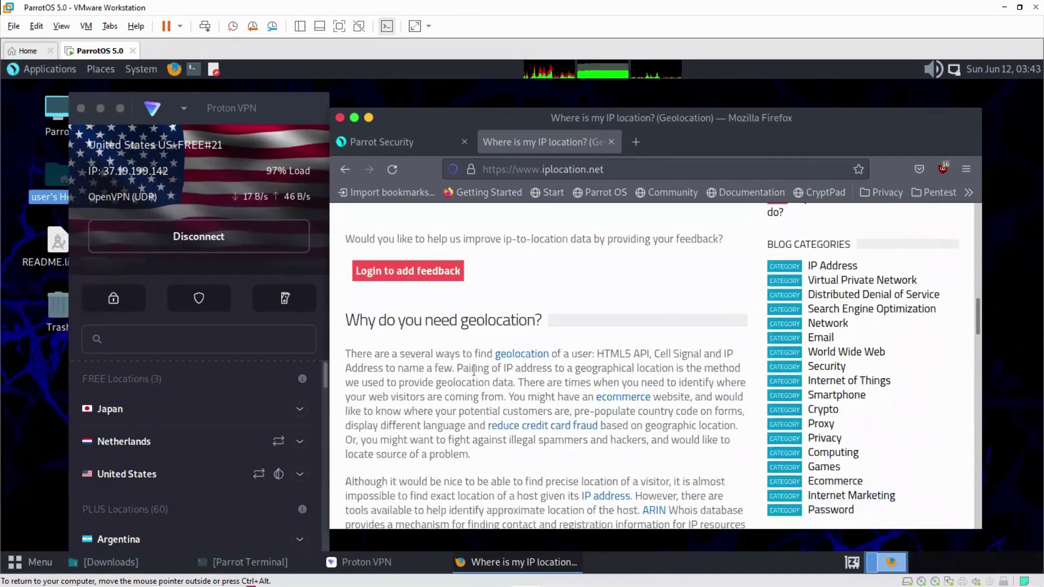
scroll(473, 364, "up", 10)
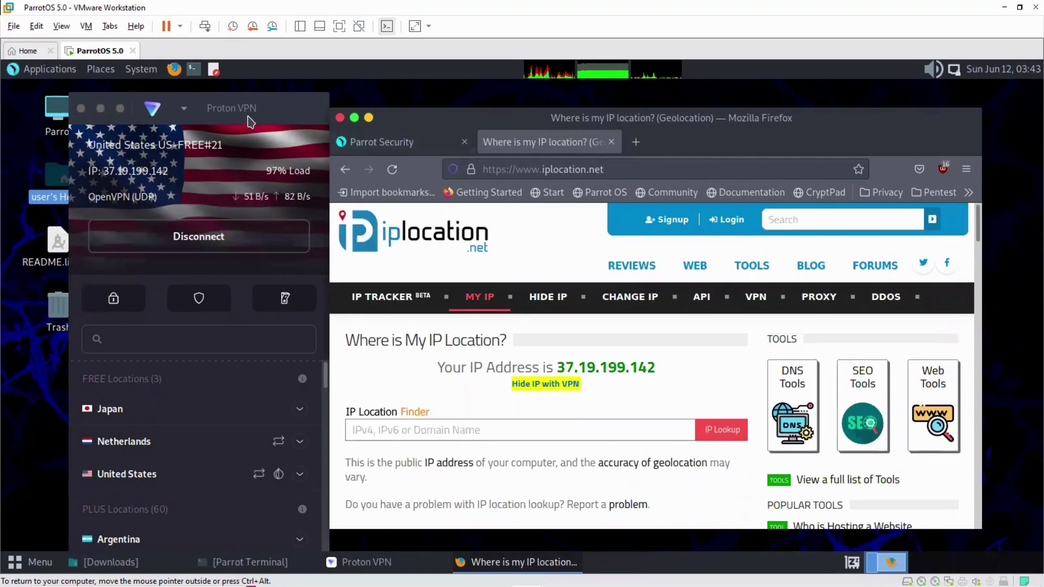
left_click_drag(249, 116, 445, 133)
left_click(921, 134)
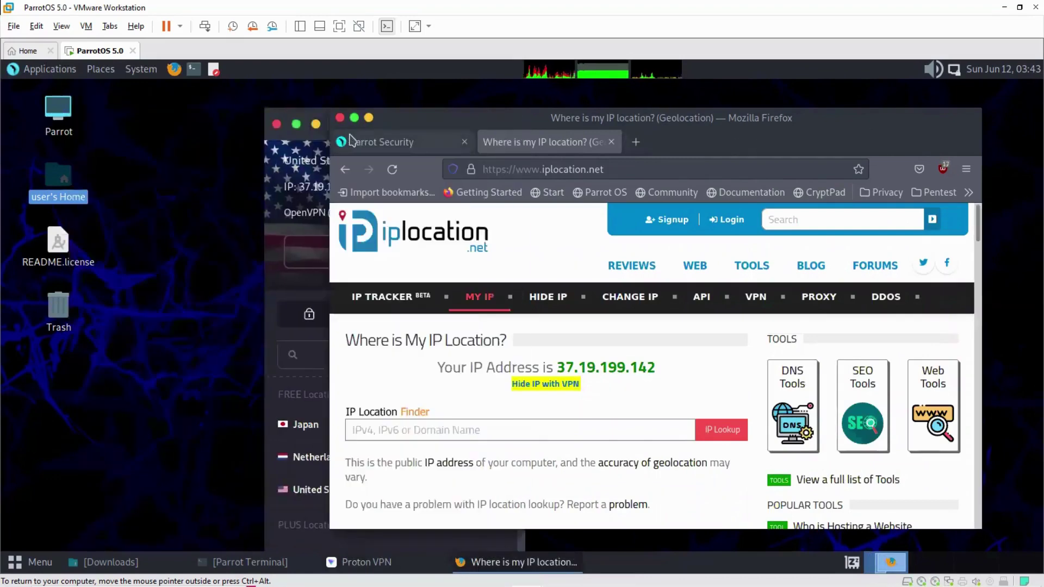
Close the Google iplocation tab and maximize Proton VPN, still connected to US-FREE#21
left_click(345, 169)
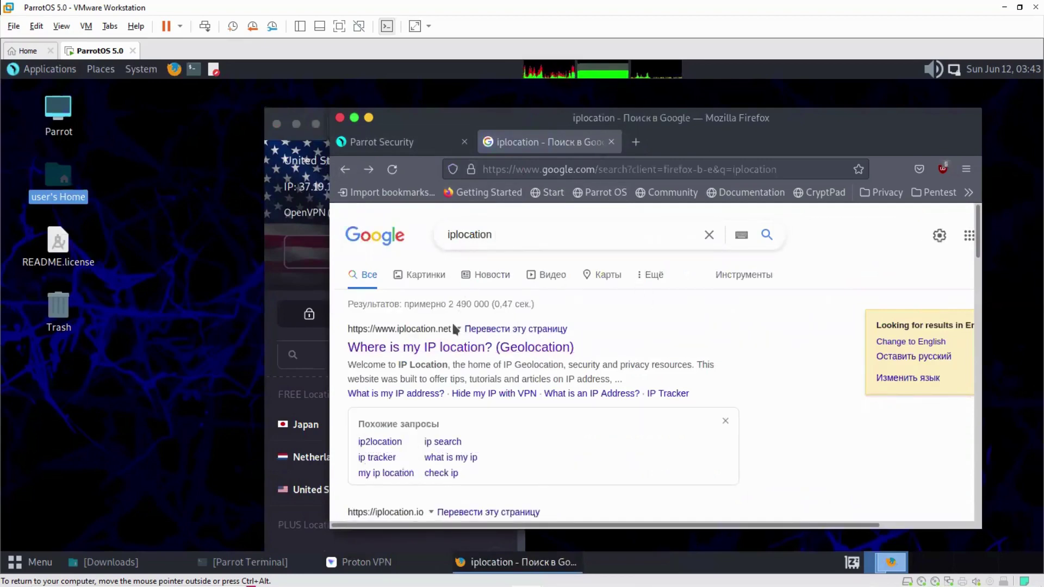
scroll(466, 349, "down", 2)
scroll(452, 346, "down", 4)
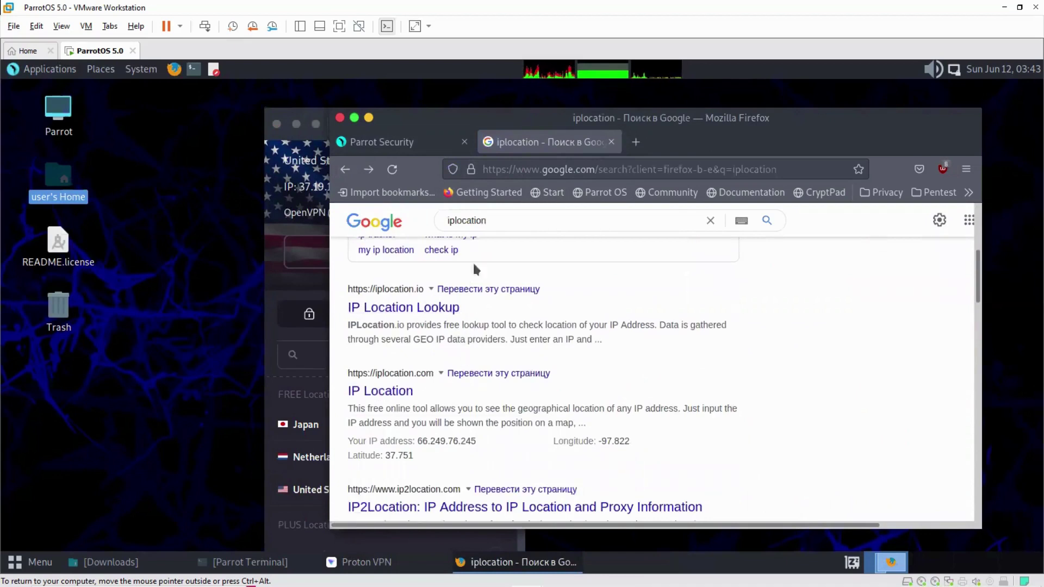
left_click(612, 142)
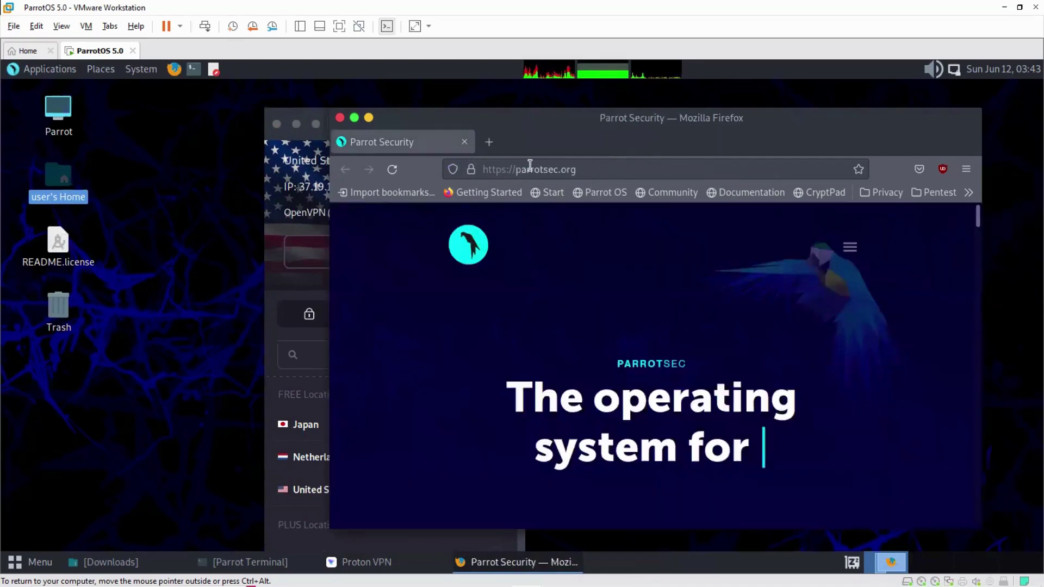
left_click(312, 143)
double_click(232, 103)
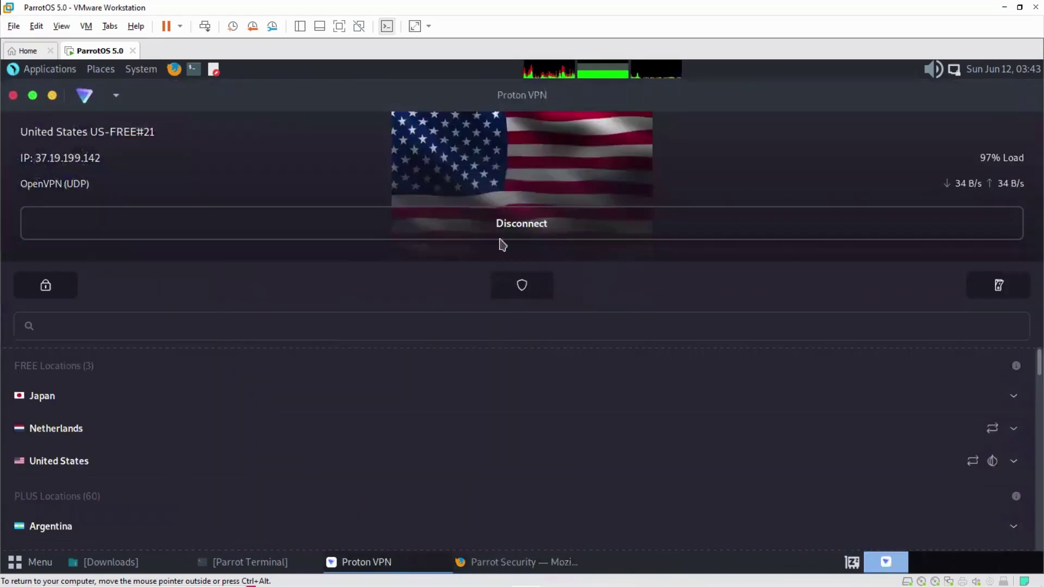
Unmaximize the Proton VPN window, close Firefox, and centre the US-FREE#21 client on the desktop
left_click(34, 100)
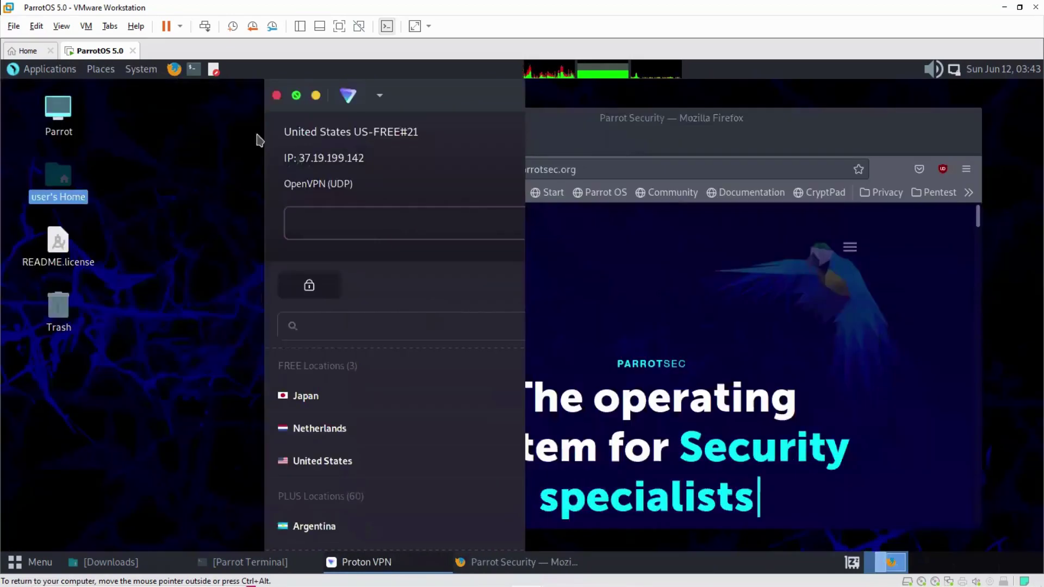
left_click(482, 154)
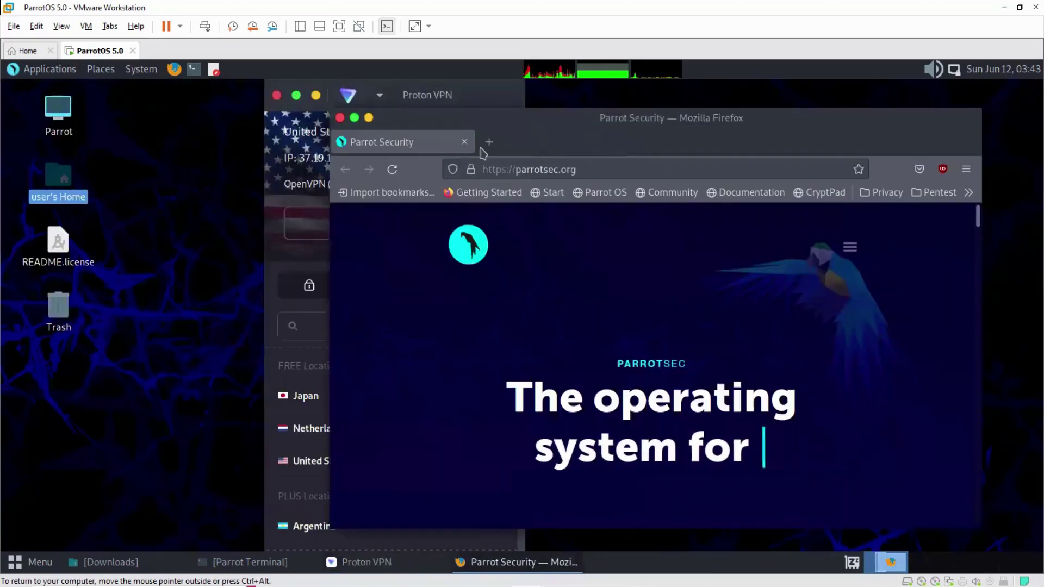
left_click(340, 118)
left_click_drag(437, 95, 529, 92)
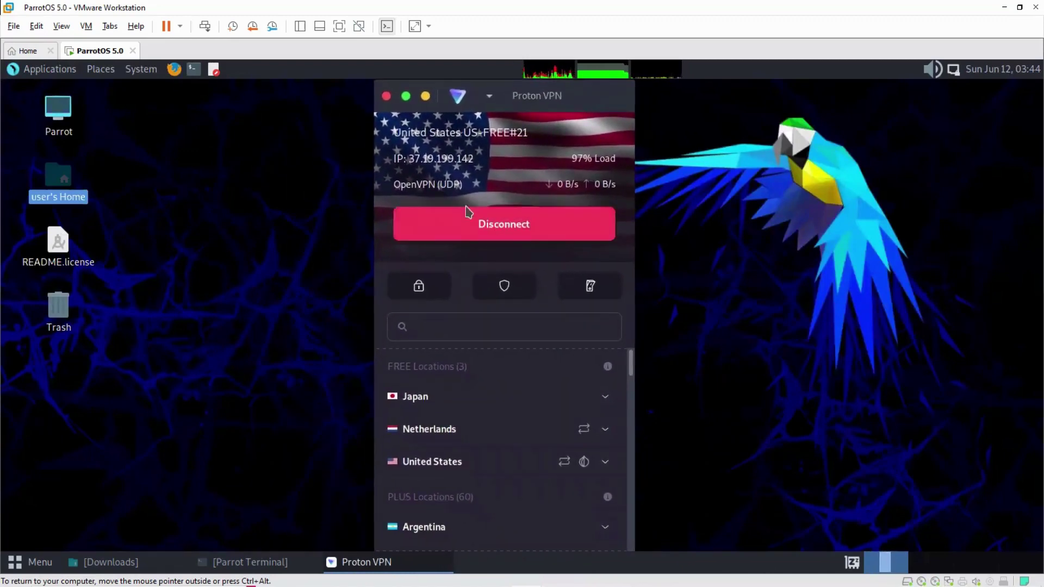